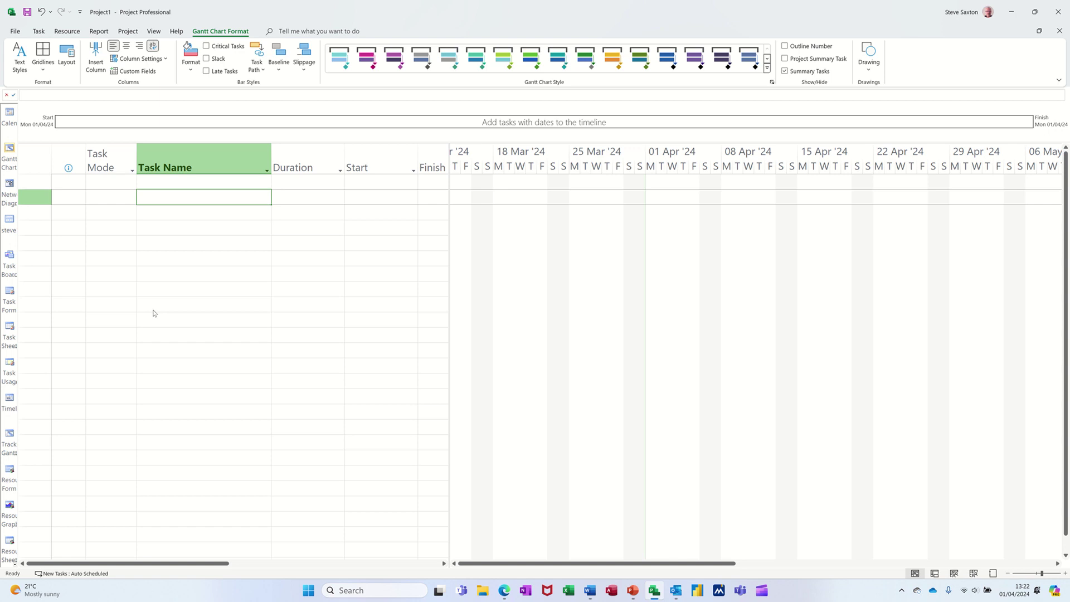
Step: Select the first Task Name cell in the empty Gantt Chart plan
{"action": "left_click", "coordinate": [185, 187]}
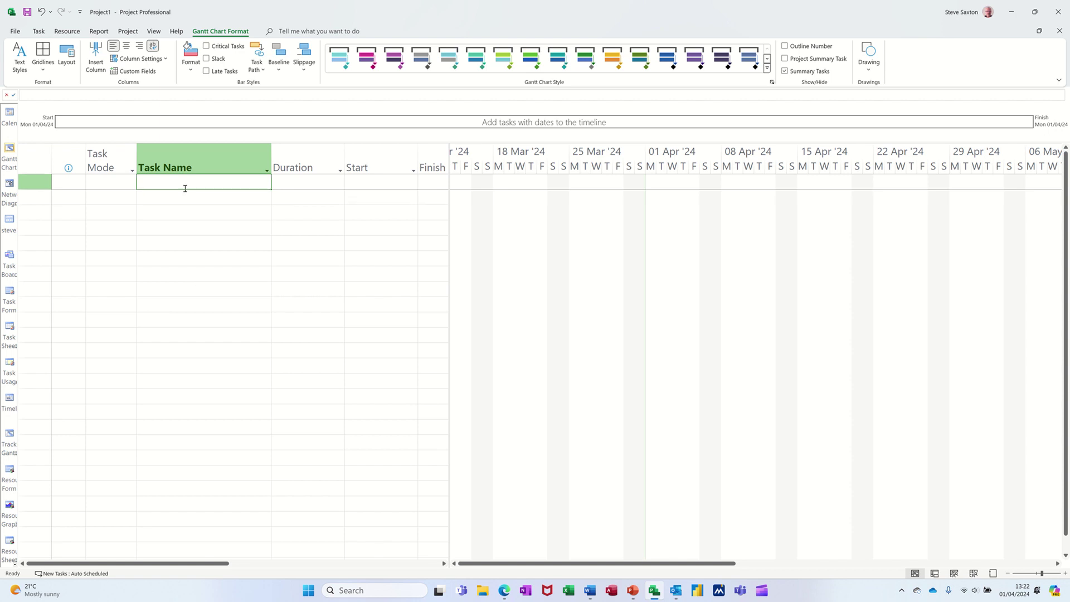
Step: Show the project summary row and rename Project1 to 'Project A'
{"action": "left_click", "coordinate": [785, 58]}
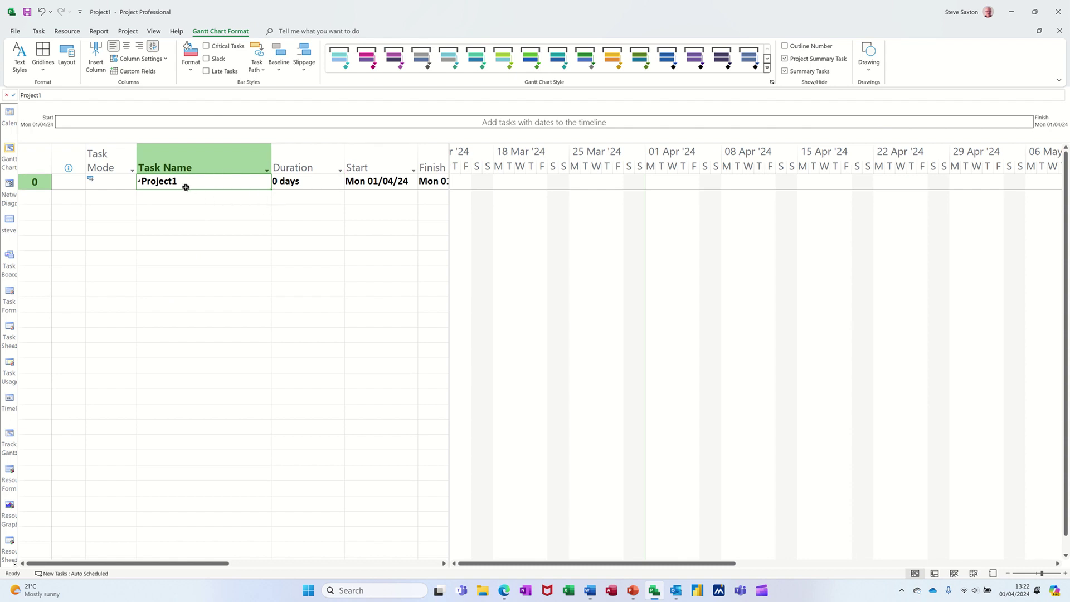
{"action": "type", "text": "Projec"}
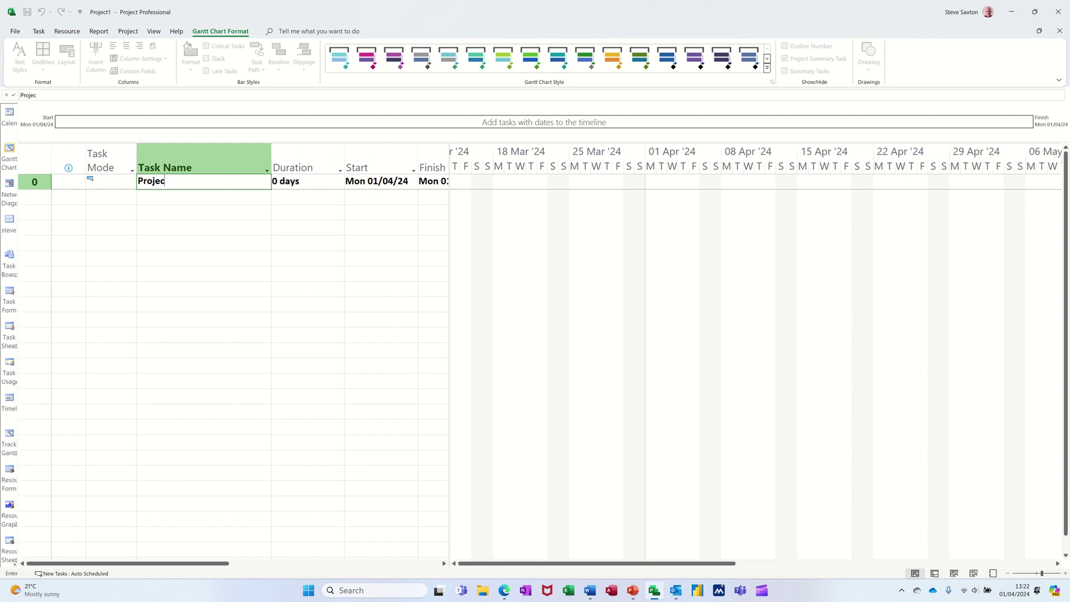
{"action": "type", "text": "t A"}
{"action": "key", "text": "Return"}
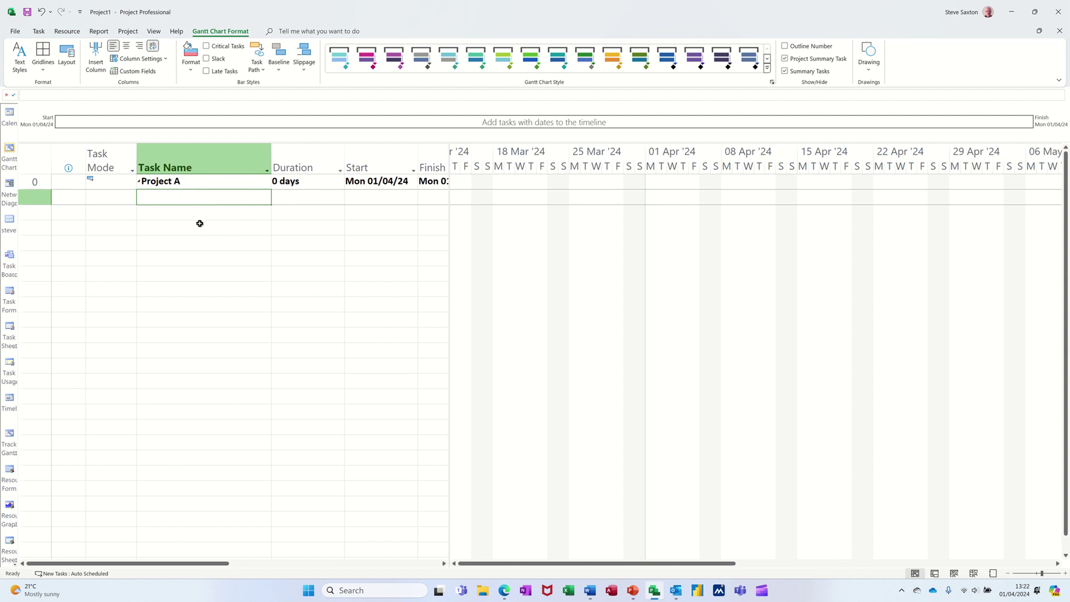
Step: Insert a 'Part A' summary task under Project A with subtasks 'Task 1' and 'Task 2'
{"action": "left_click", "coordinate": [39, 31]}
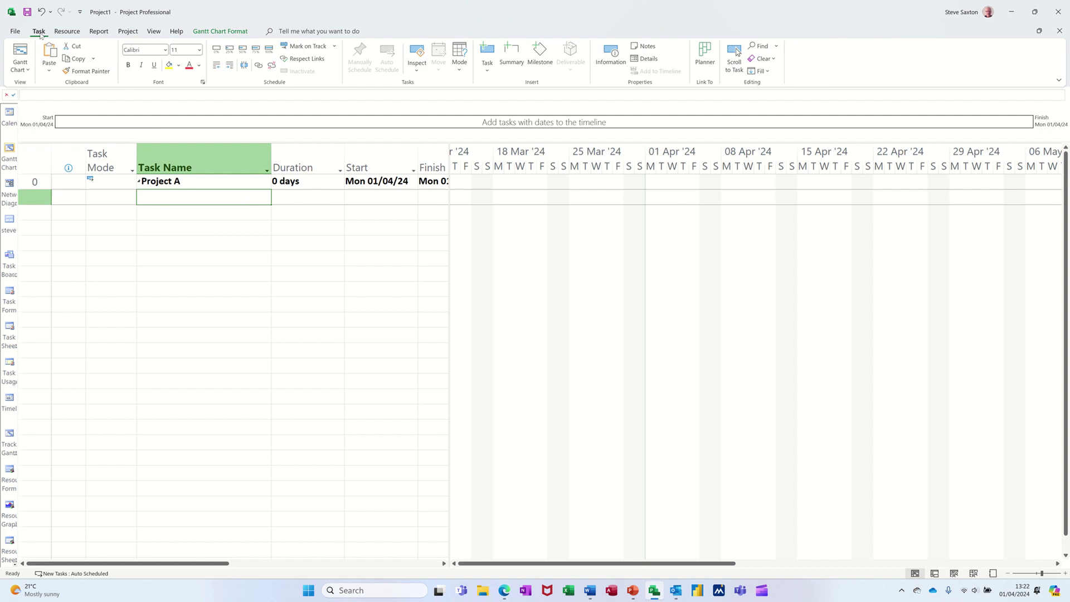
{"action": "left_click", "coordinate": [507, 50]}
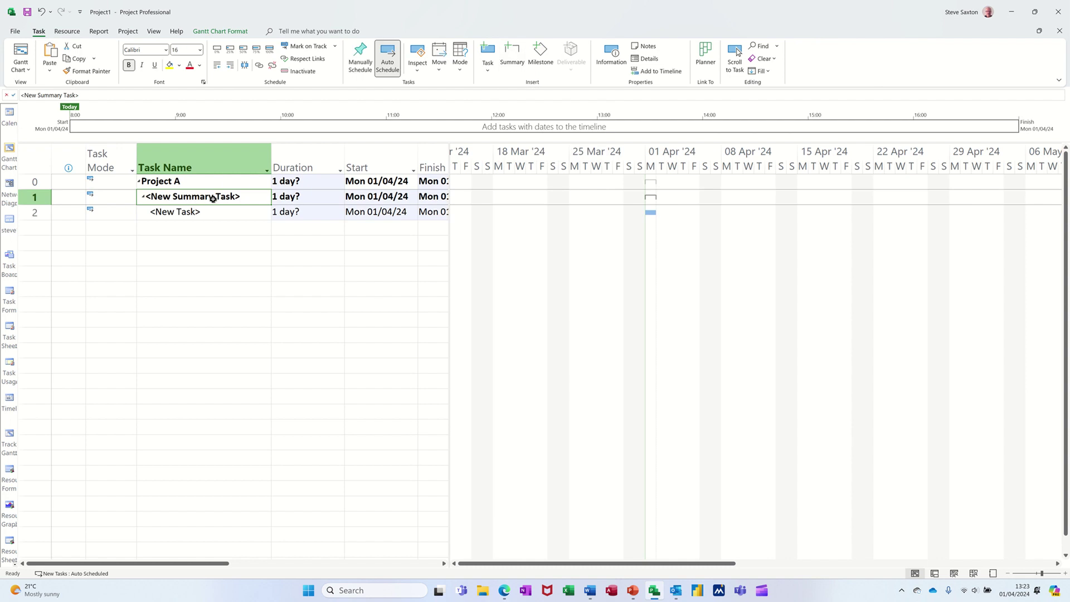
{"action": "type", "text": "Part A"}
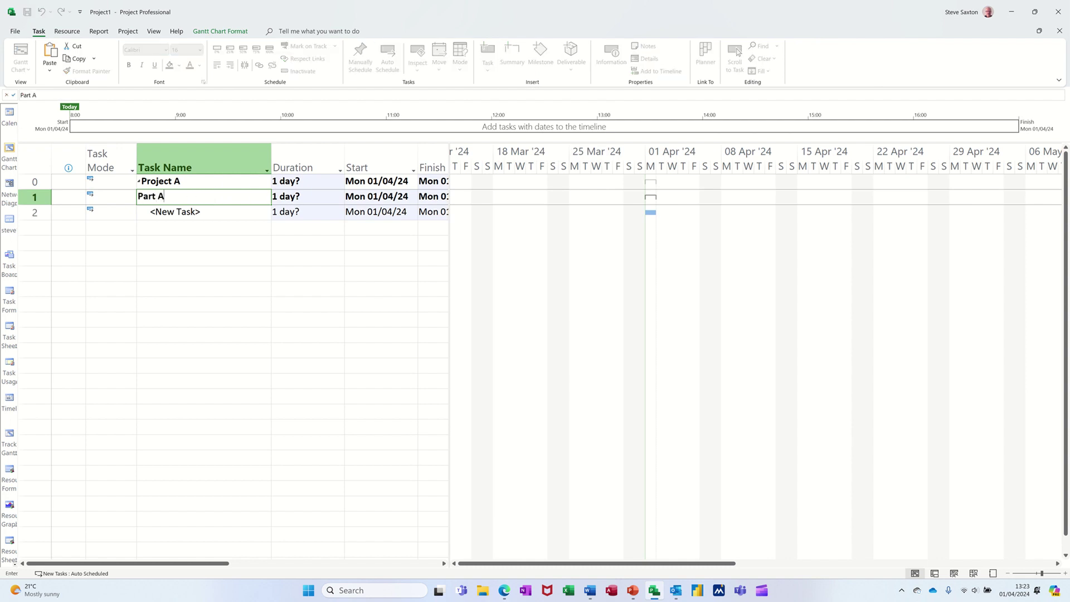
{"action": "key", "text": "Return"}
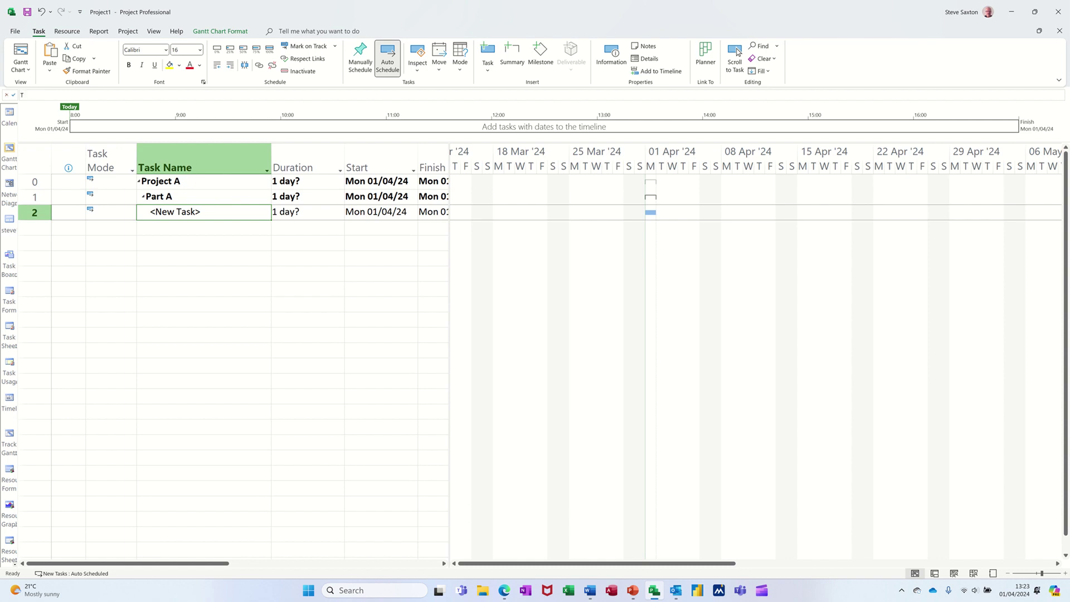
{"action": "type", "text": "Task 1"}
{"action": "key", "text": "Return"}
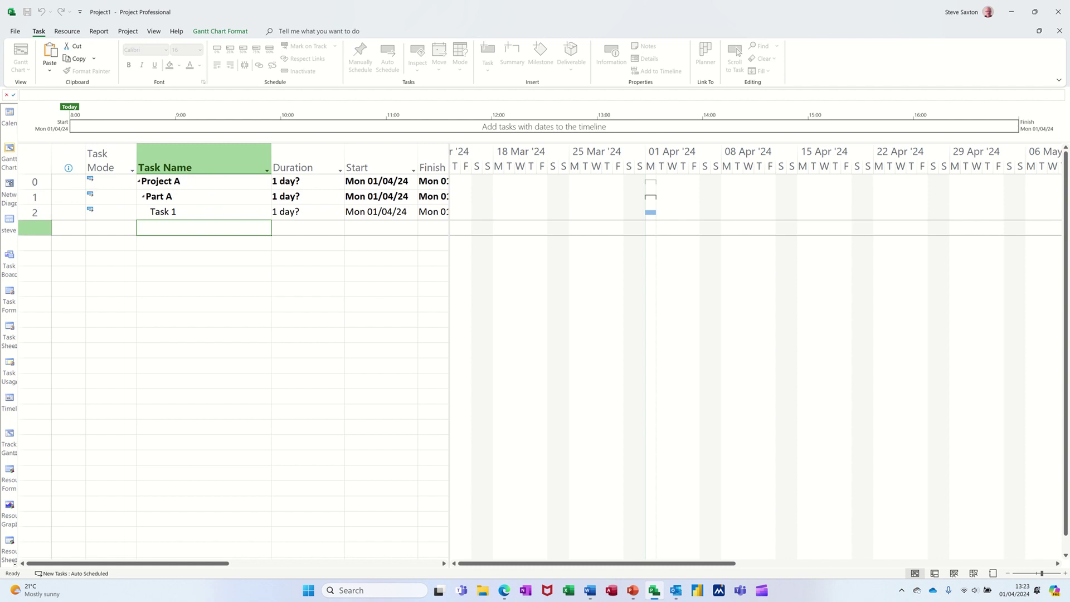
{"action": "type", "text": "Task 2"}
{"action": "key", "text": "Return"}
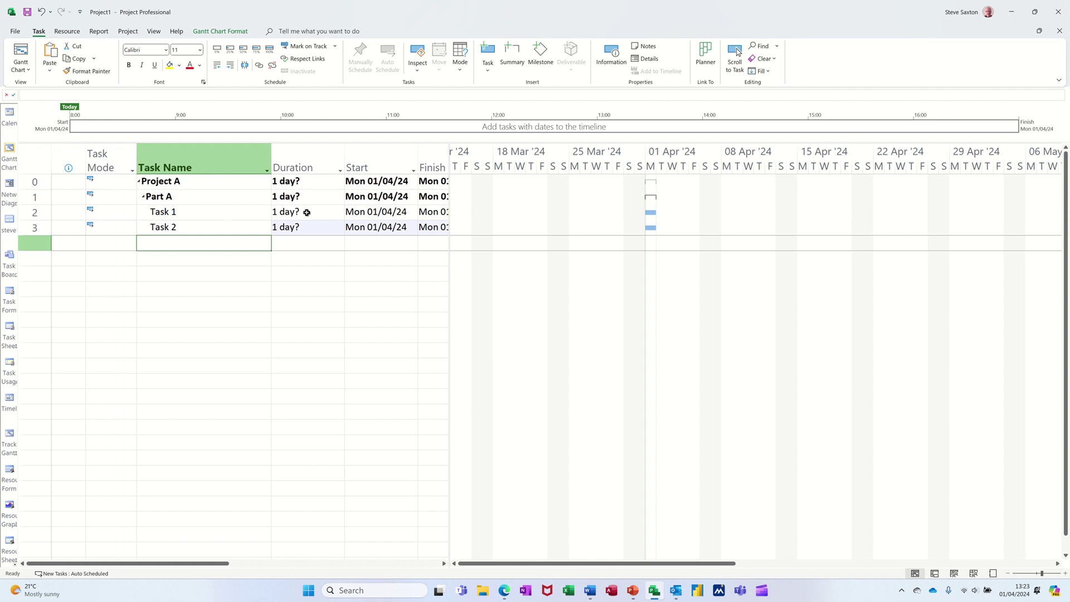
Step: Give Task 1 a 2-day and Task 2 a 3-day duration, then review the rolled-up rows
{"action": "left_click", "coordinate": [310, 212]}
{"action": "type", "text": "2"}
{"action": "key", "text": "Return"}
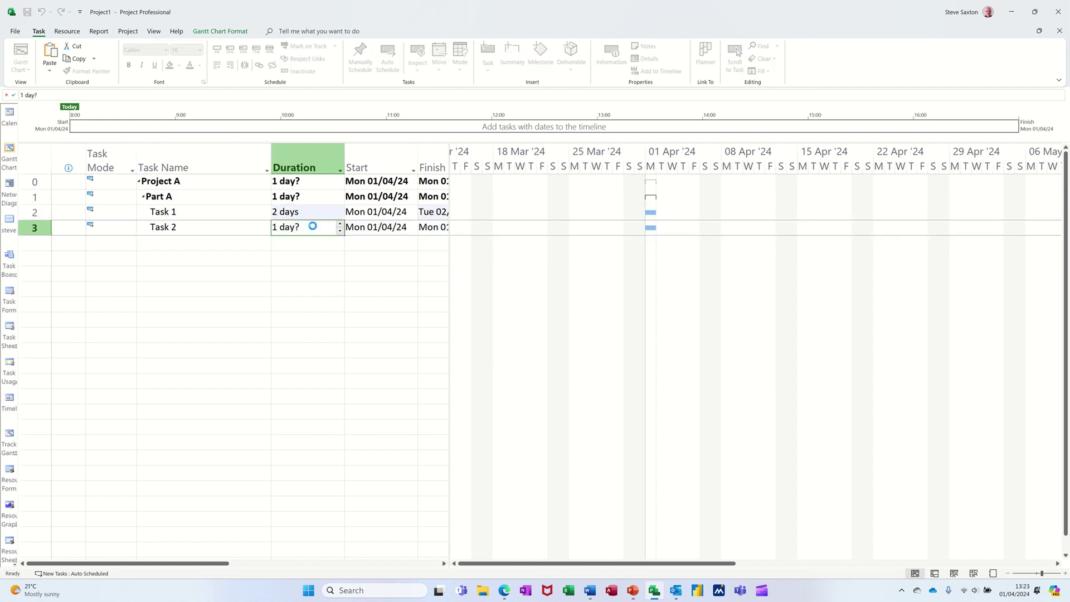
{"action": "type", "text": "3"}
{"action": "key", "text": "Return"}
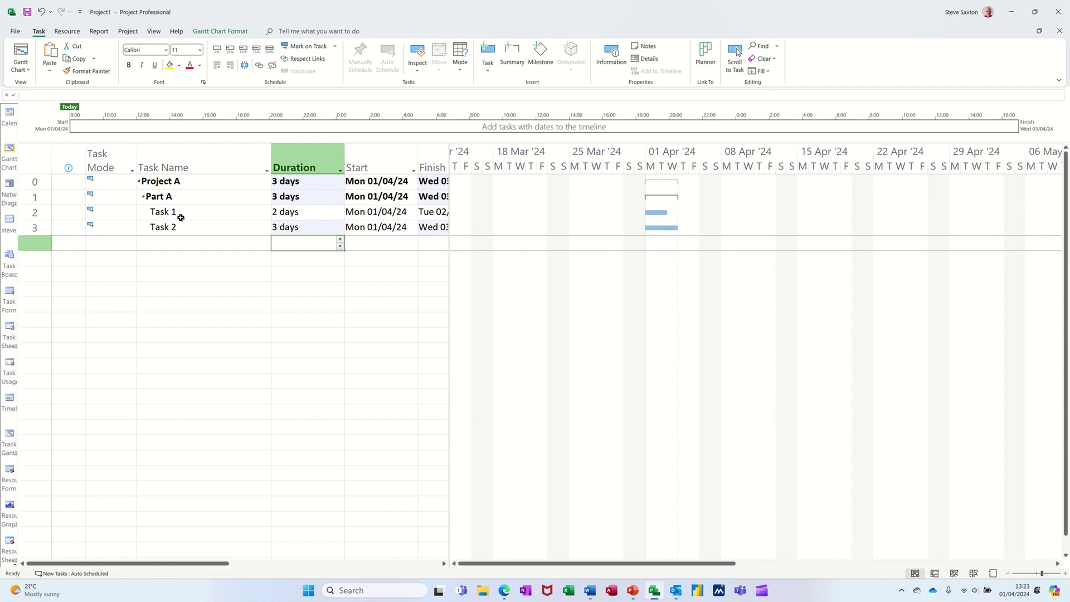
{"action": "left_click_drag", "start_coordinate": [196, 211], "coordinate": [197, 225]}
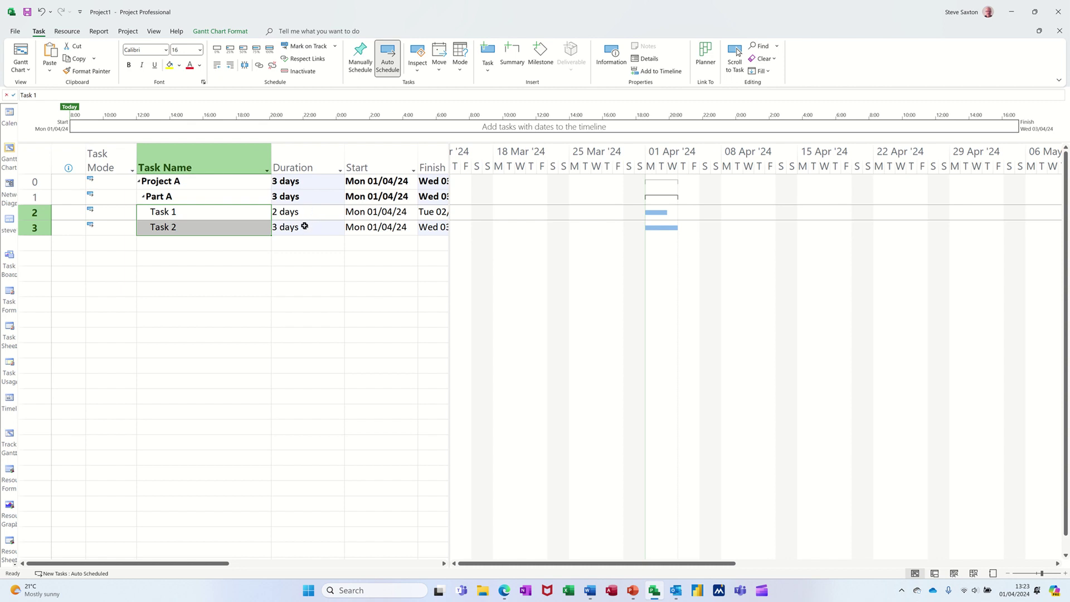
{"action": "left_click", "coordinate": [167, 184]}
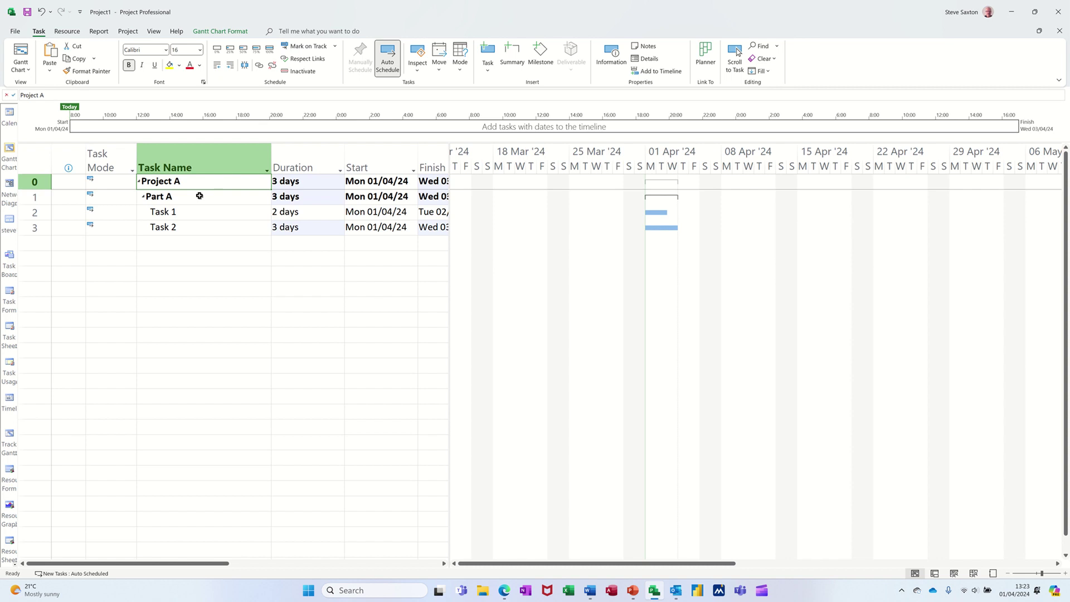
{"action": "left_click", "coordinate": [199, 196]}
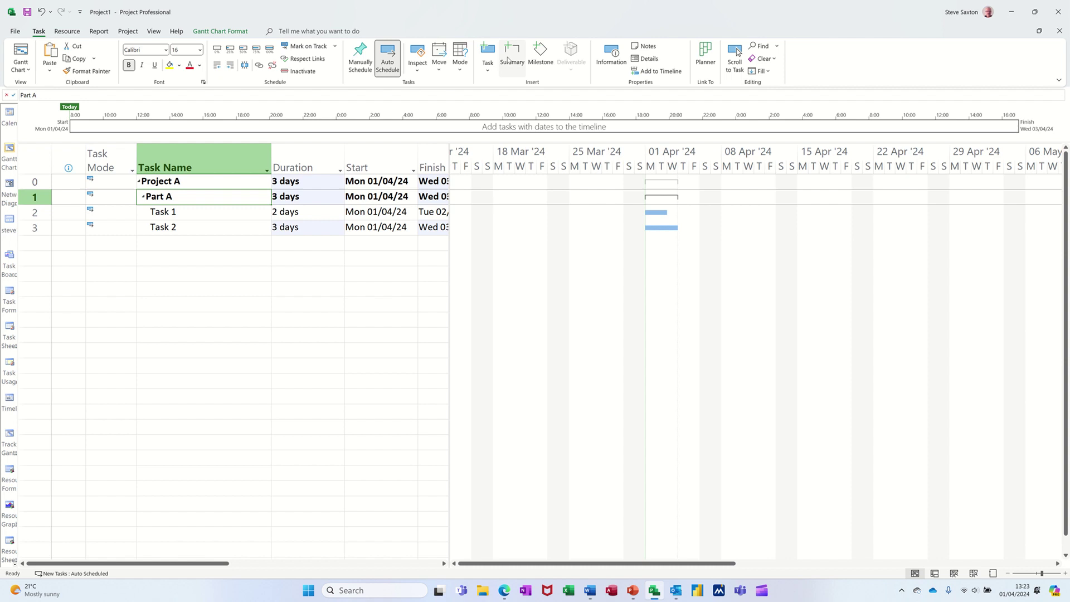
Step: Add 'Part B', 'Task 1' and 'Task 2' rows below Part A's Task 2, selecting the new tasks
{"action": "left_click", "coordinate": [154, 247]}
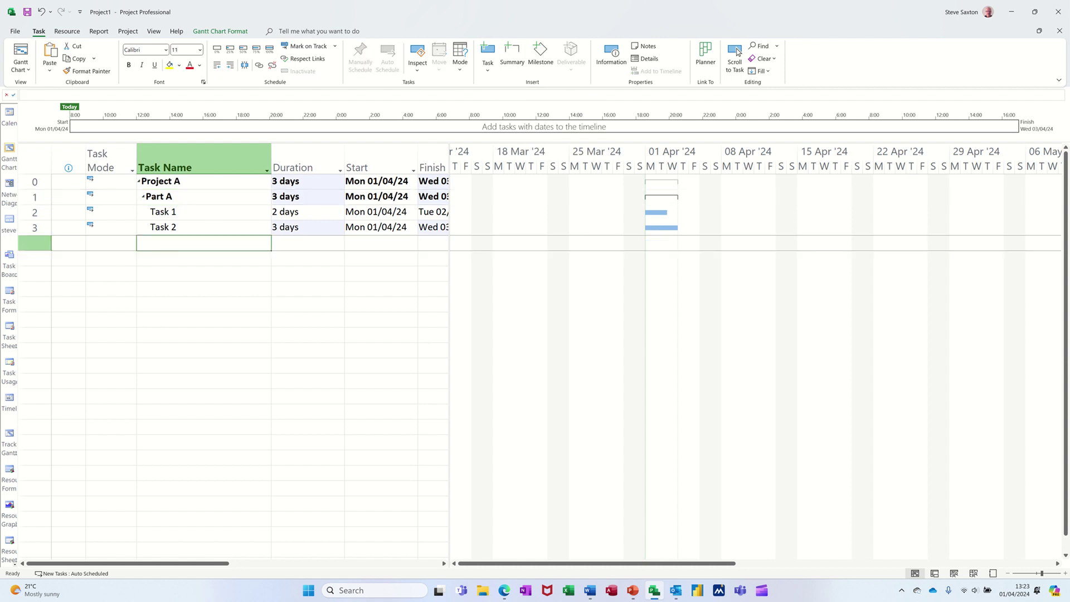
{"action": "type", "text": "Part B"}
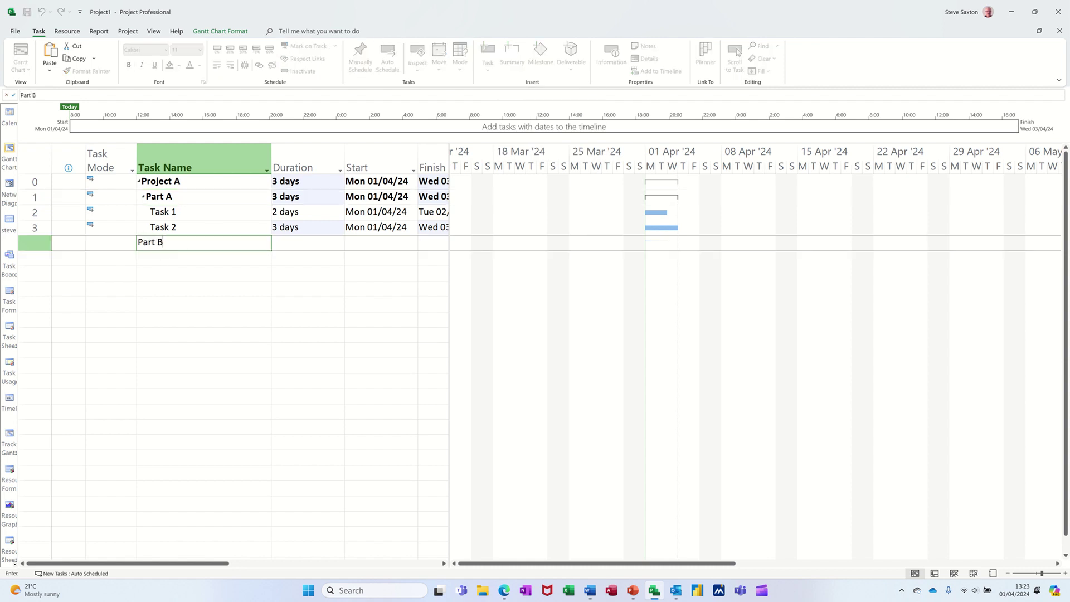
{"action": "key", "text": "Return"}
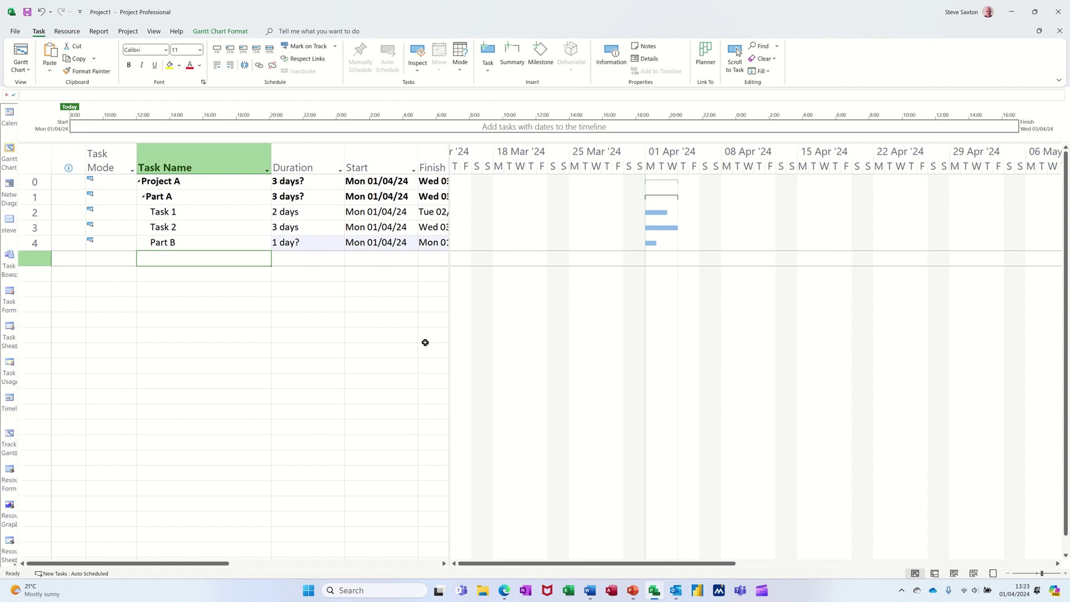
{"action": "type", "text": "Task 1"}
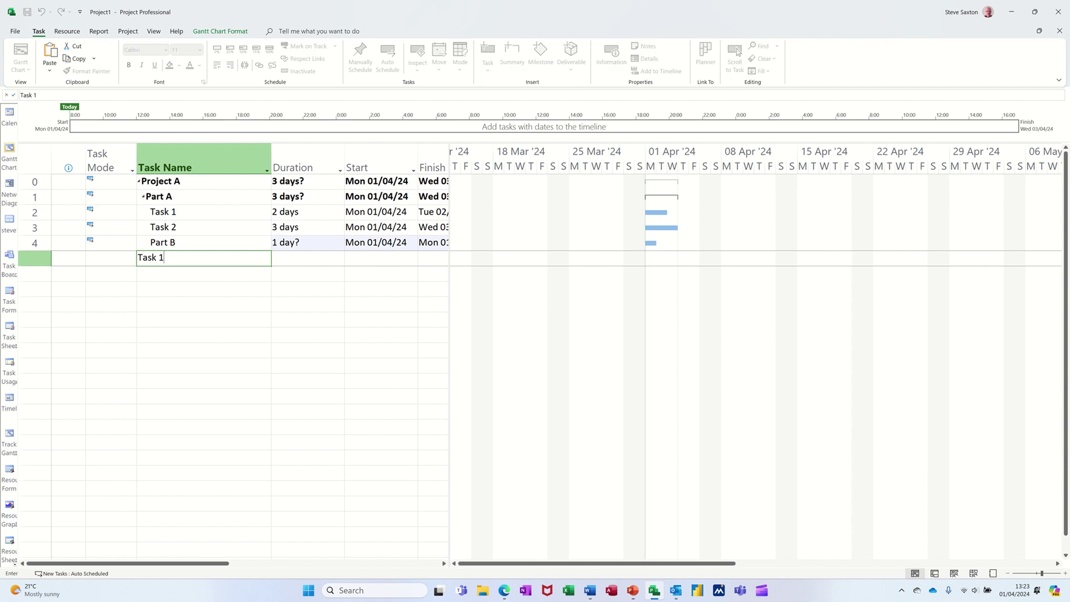
{"action": "key", "text": "Return"}
{"action": "type", "text": "Task"}
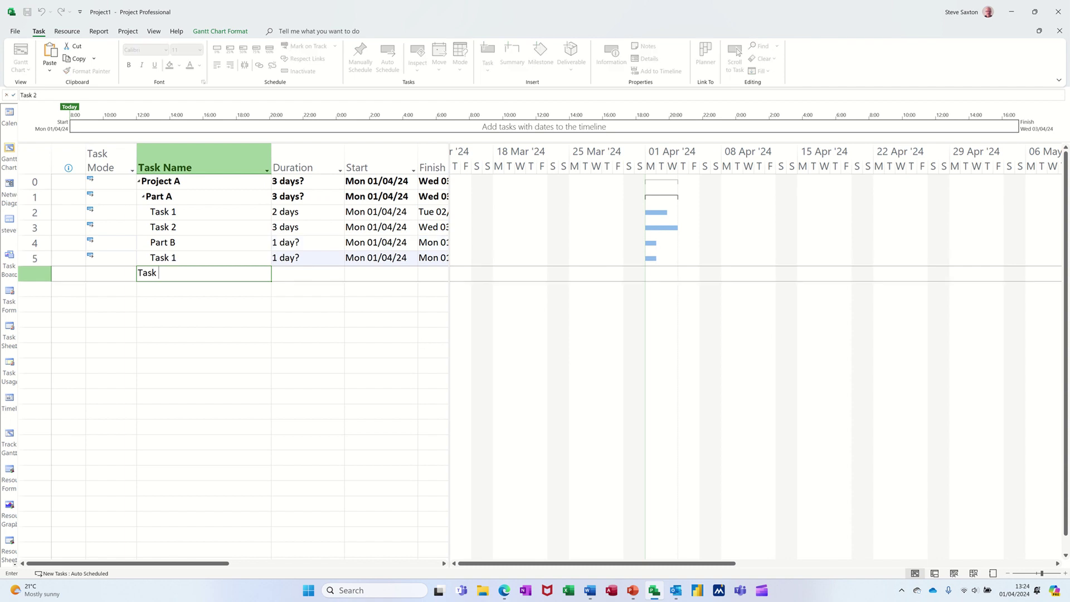
{"action": "type", "text": " 2"}
{"action": "key", "text": "Return"}
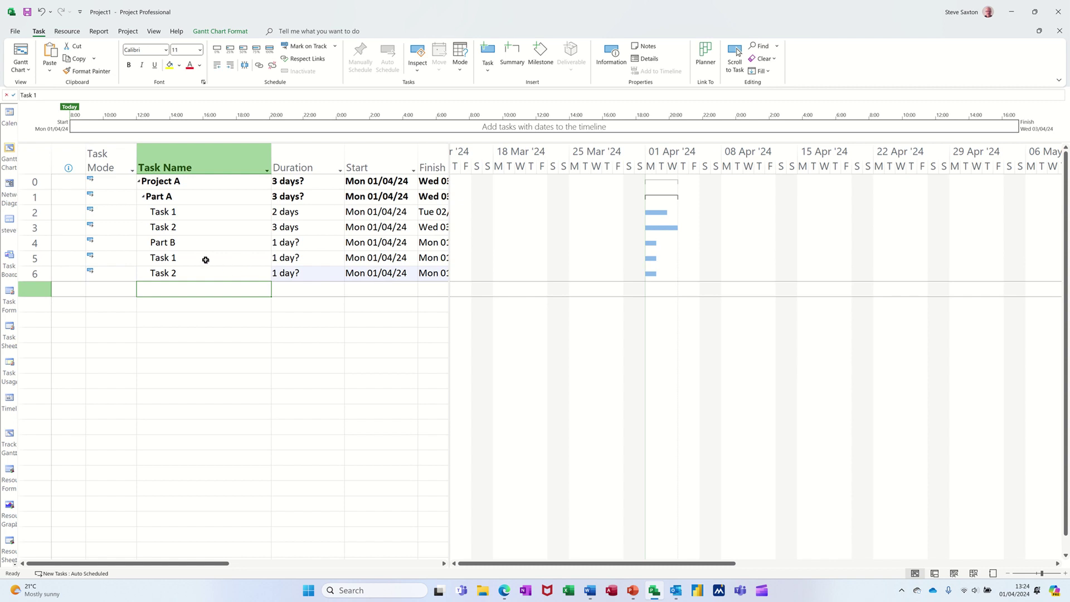
{"action": "left_click_drag", "start_coordinate": [205, 259], "coordinate": [206, 267]}
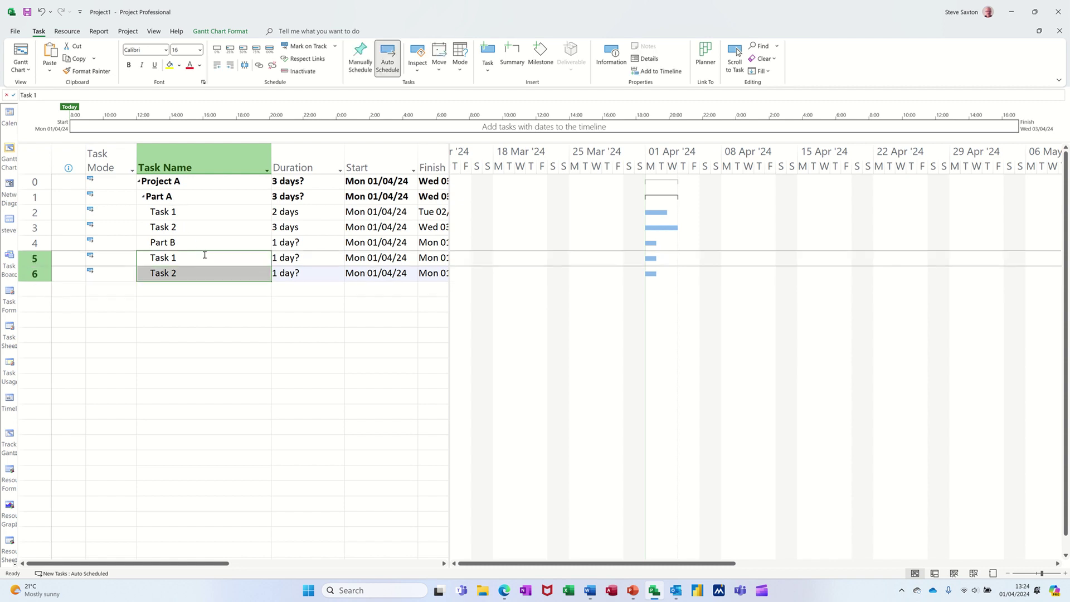
Step: Indent the new Task 1 and Task 2 under Part B at 3 and 4 days, then collapse Part A
{"action": "left_click", "coordinate": [230, 65]}
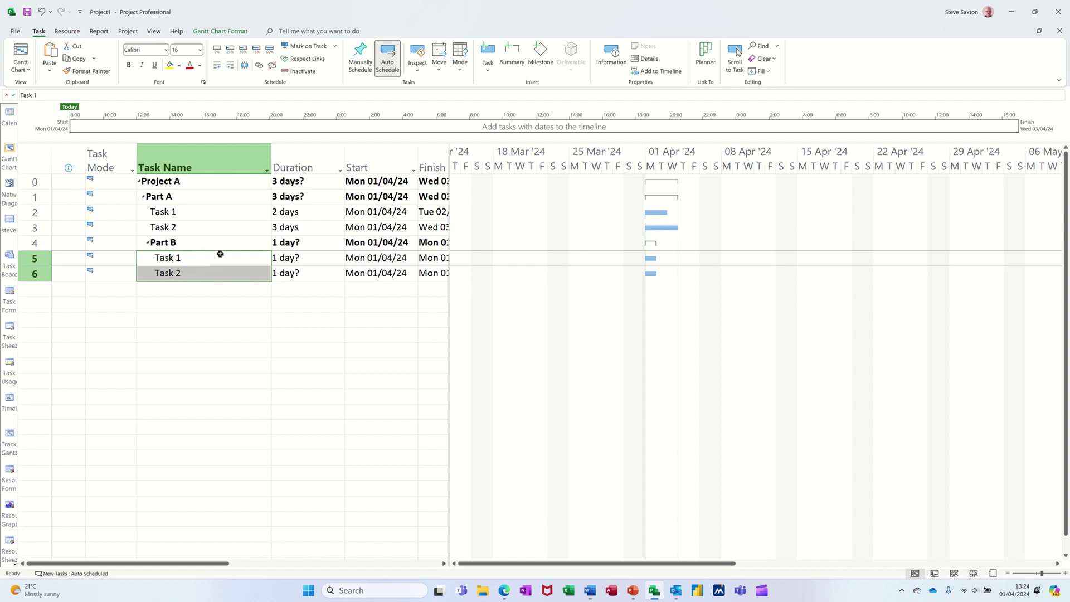
{"action": "left_click", "coordinate": [304, 260]}
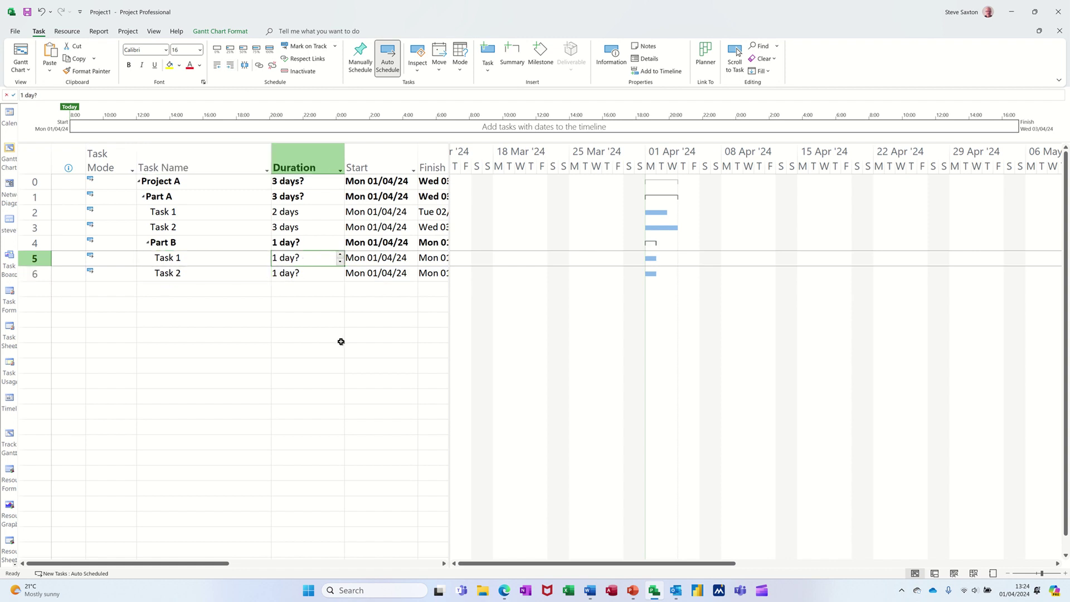
{"action": "type", "text": "3"}
{"action": "key", "text": "Return"}
{"action": "type", "text": "4"}
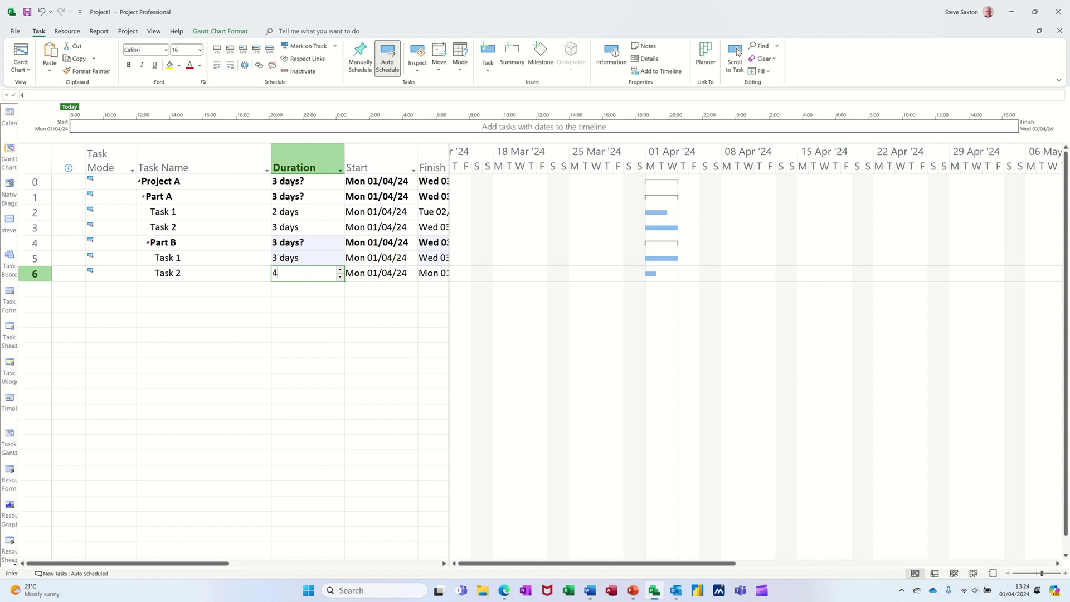
{"action": "key", "text": "Return"}
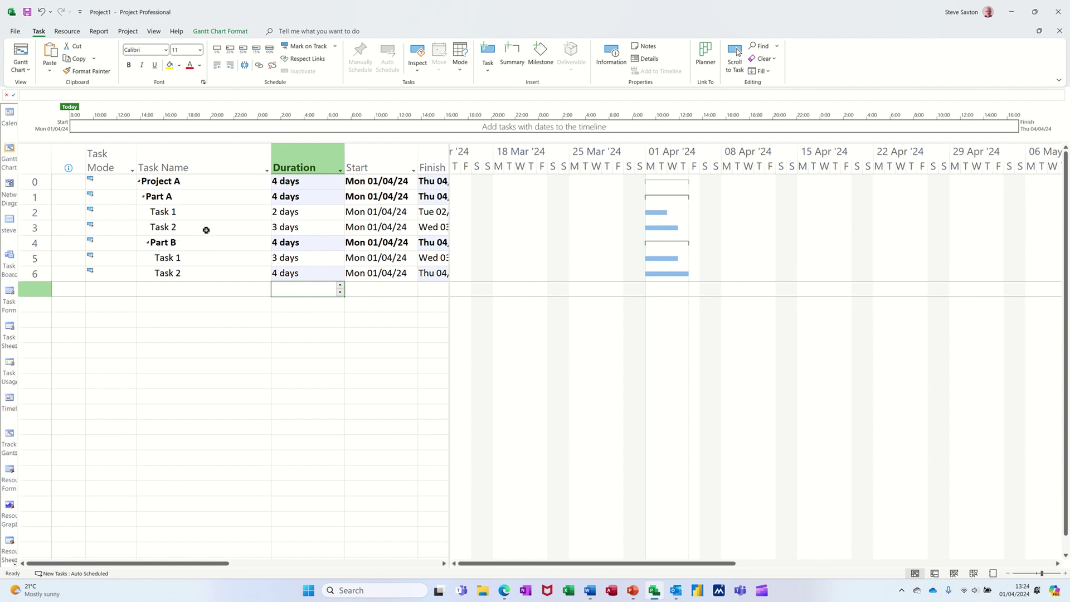
{"action": "left_click", "coordinate": [180, 243]}
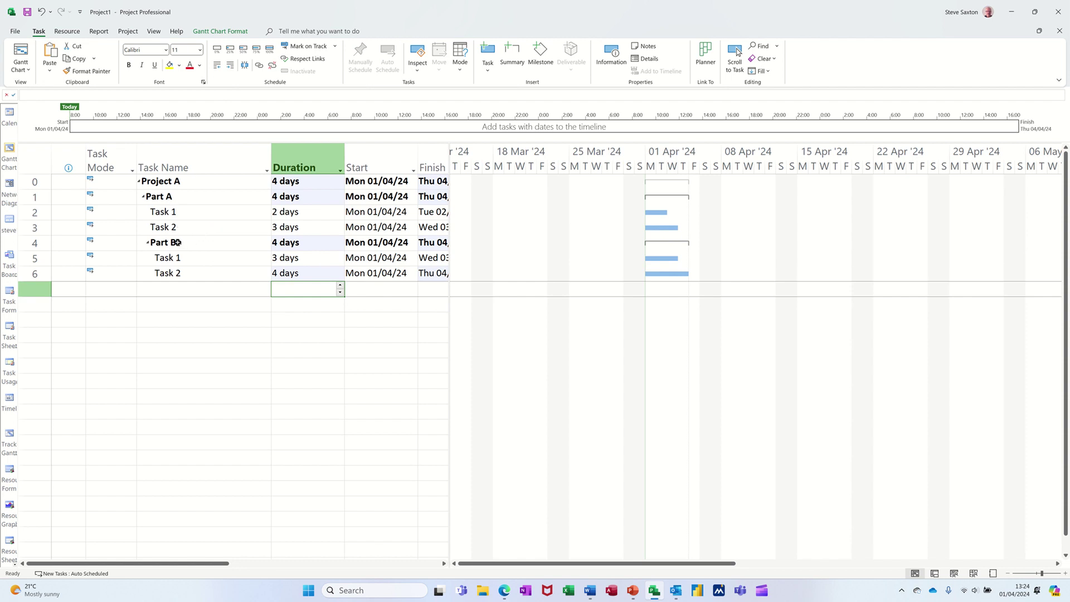
{"action": "left_click", "coordinate": [144, 198]}
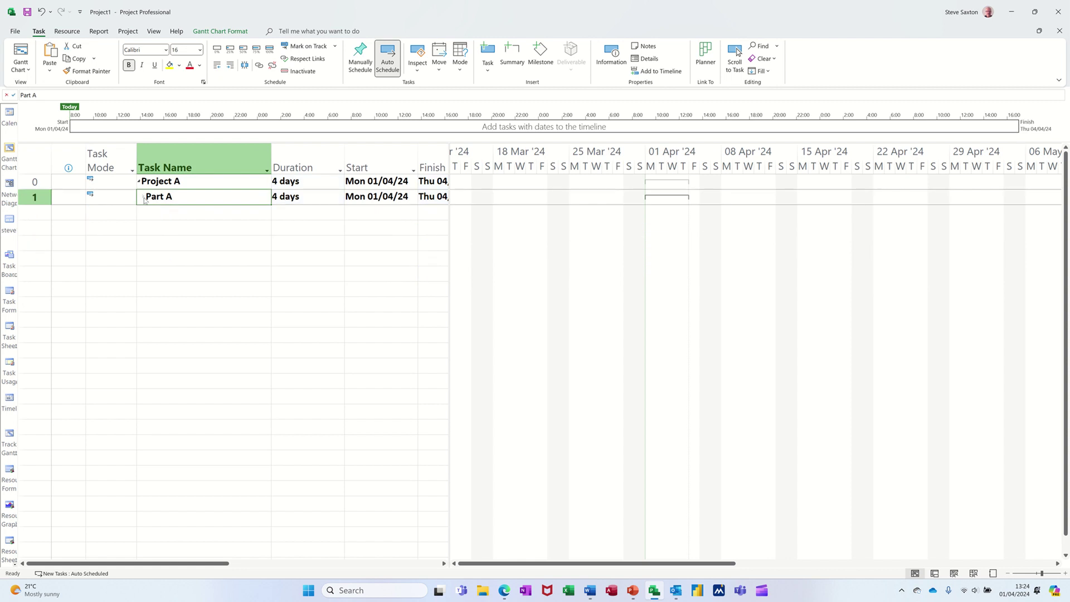
Step: Re-expand Part A, outdent Part B to Part A's level, and toggle Project A's outline
{"action": "left_click", "coordinate": [144, 197]}
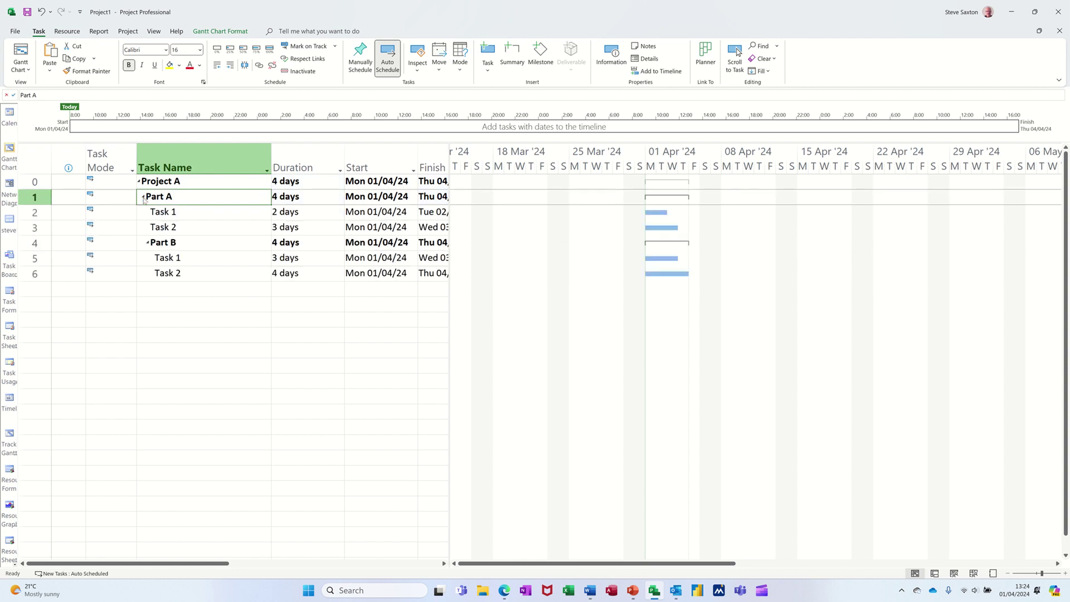
{"action": "left_click", "coordinate": [168, 242]}
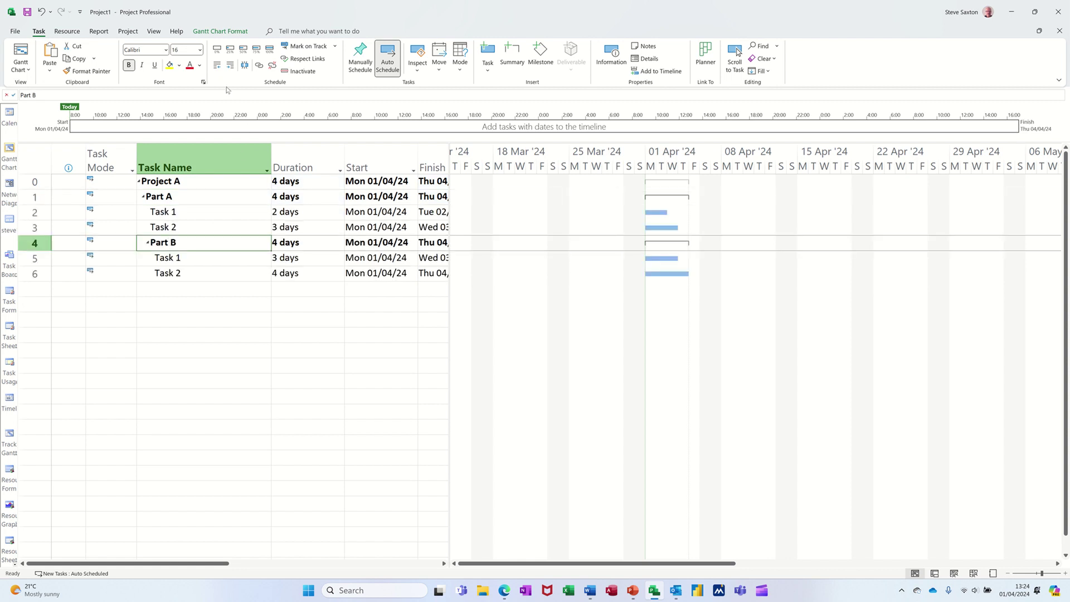
{"action": "left_click", "coordinate": [218, 69]}
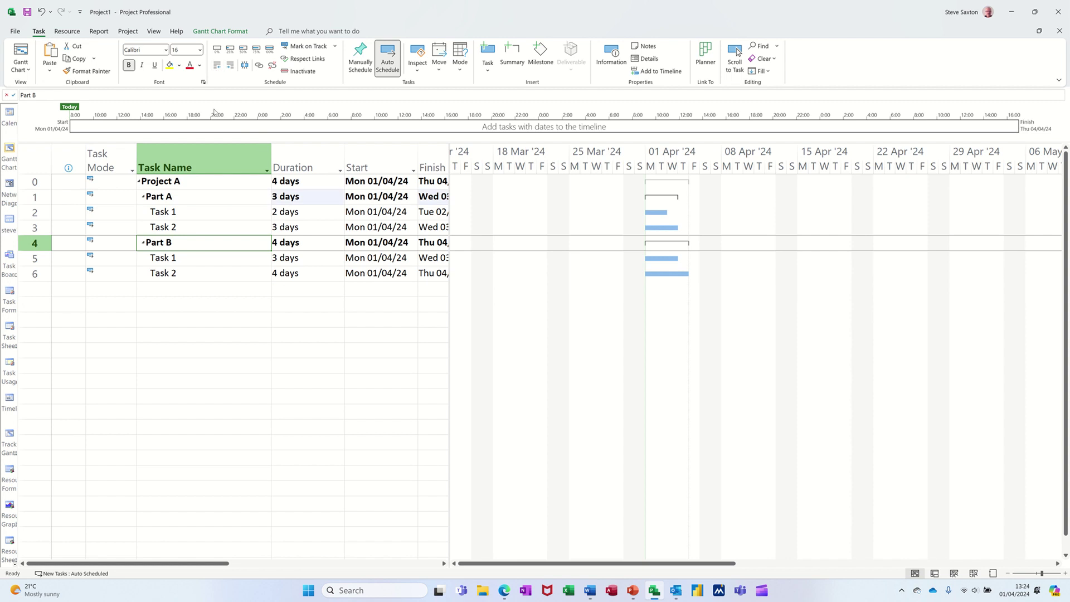
{"action": "left_click", "coordinate": [138, 182]}
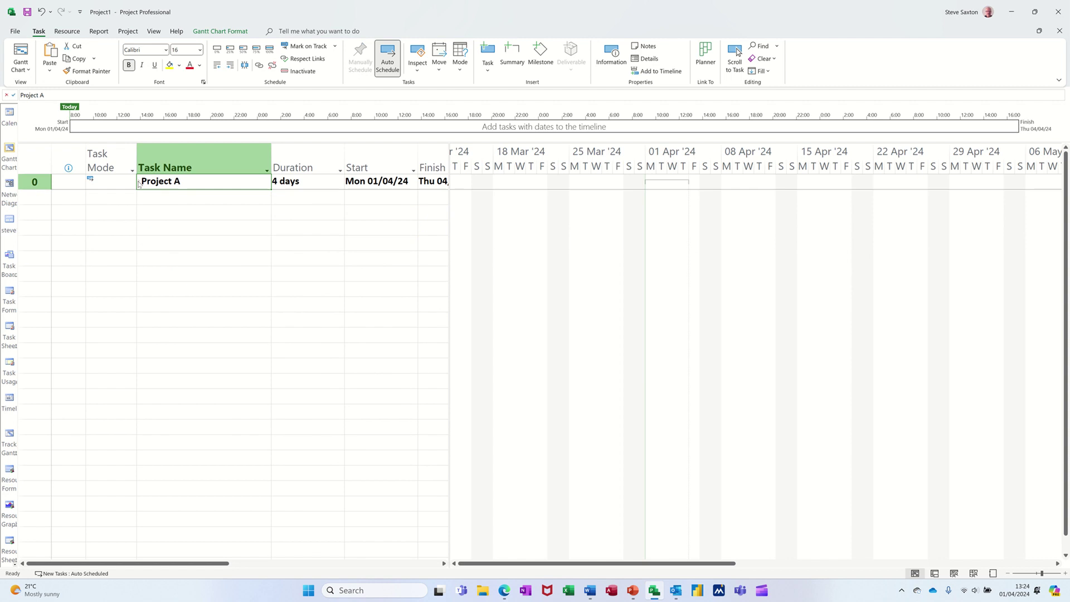
{"action": "left_click", "coordinate": [139, 182]}
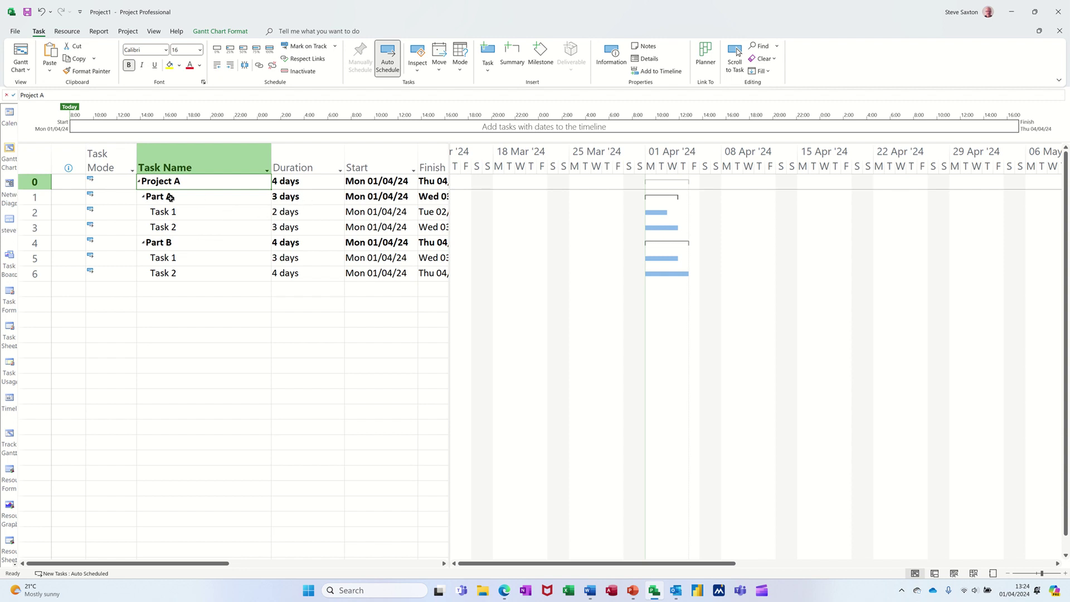
Step: Change Part A's Task 1 to 5 days and check Project A's rolled-up duration
{"action": "left_click", "coordinate": [286, 210]}
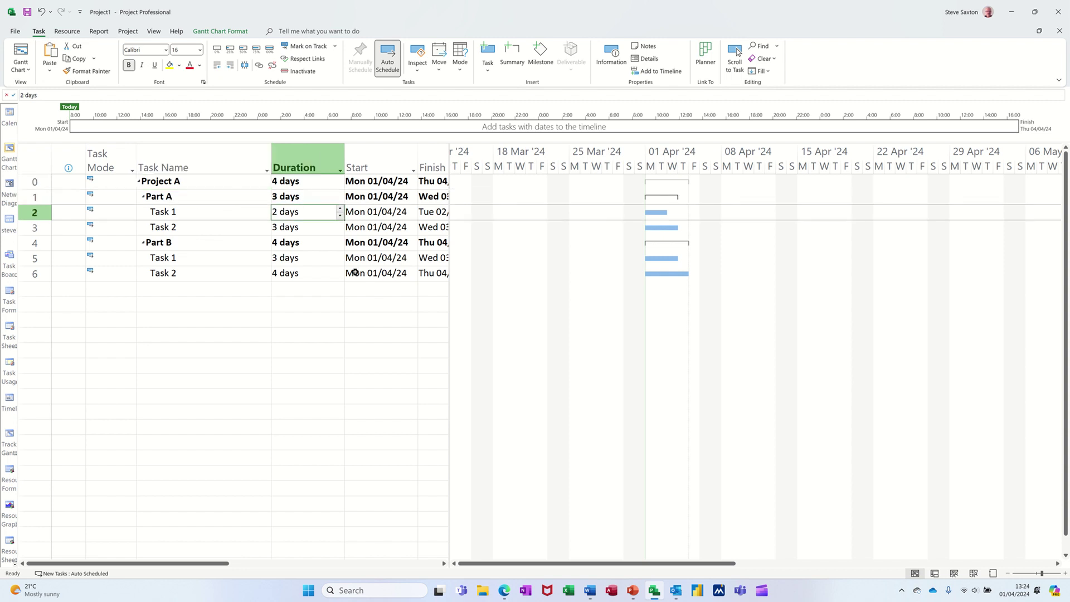
{"action": "type", "text": "5"}
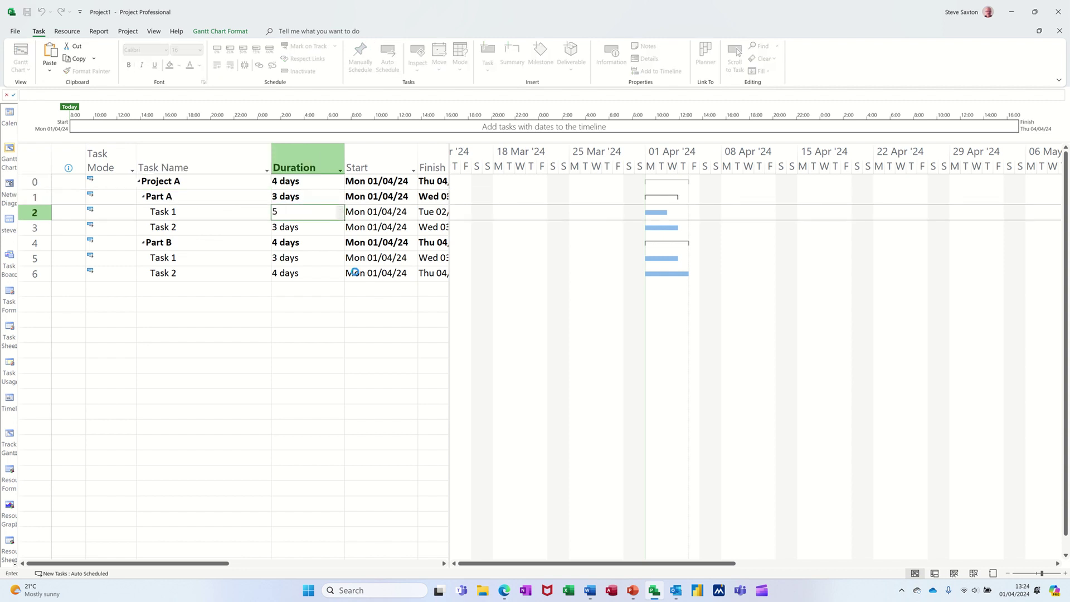
{"action": "key", "text": "Return"}
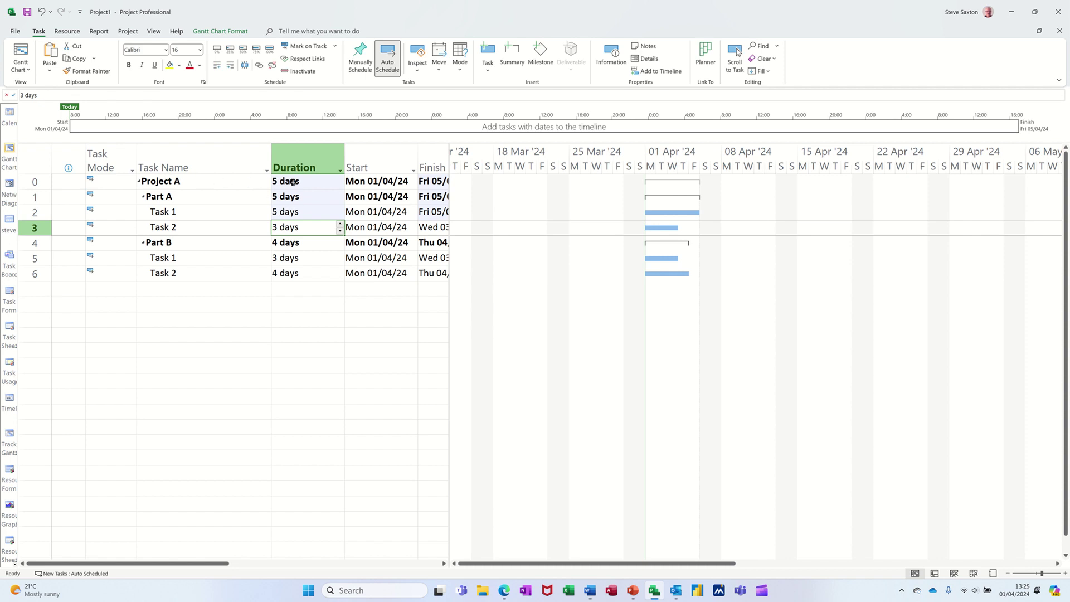
{"action": "left_click", "coordinate": [290, 181]}
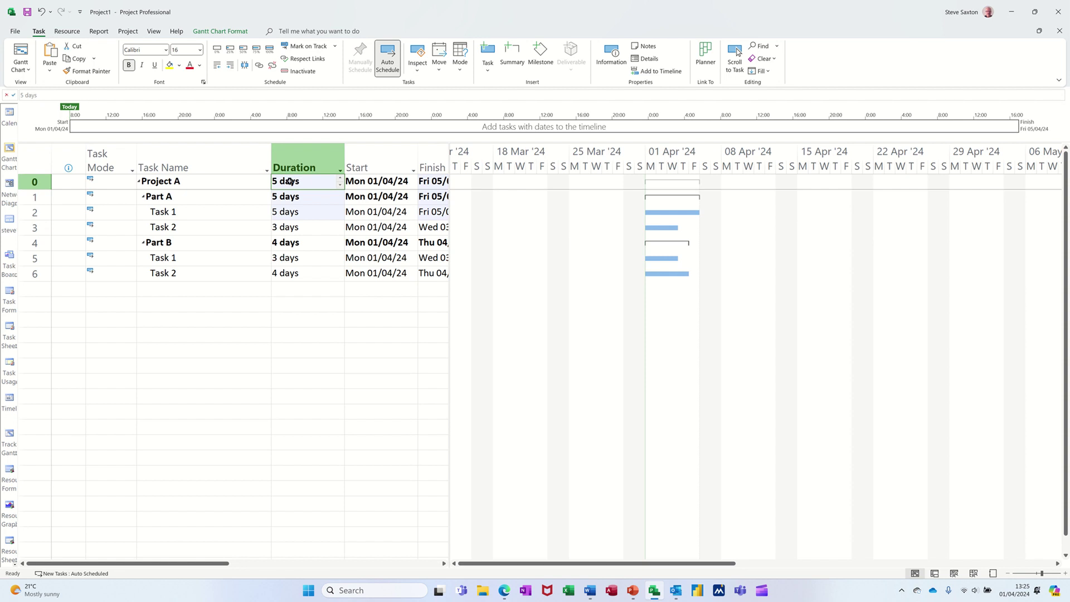
Step: Manually set Part A's duration to 6 days
{"action": "left_click", "coordinate": [318, 198]}
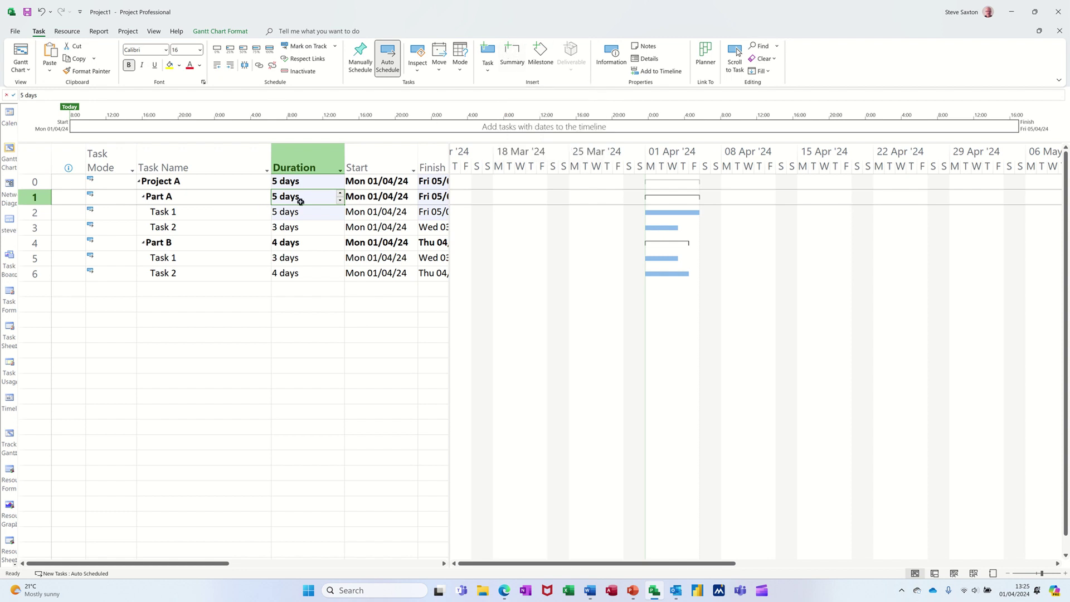
{"action": "type", "text": "6"}
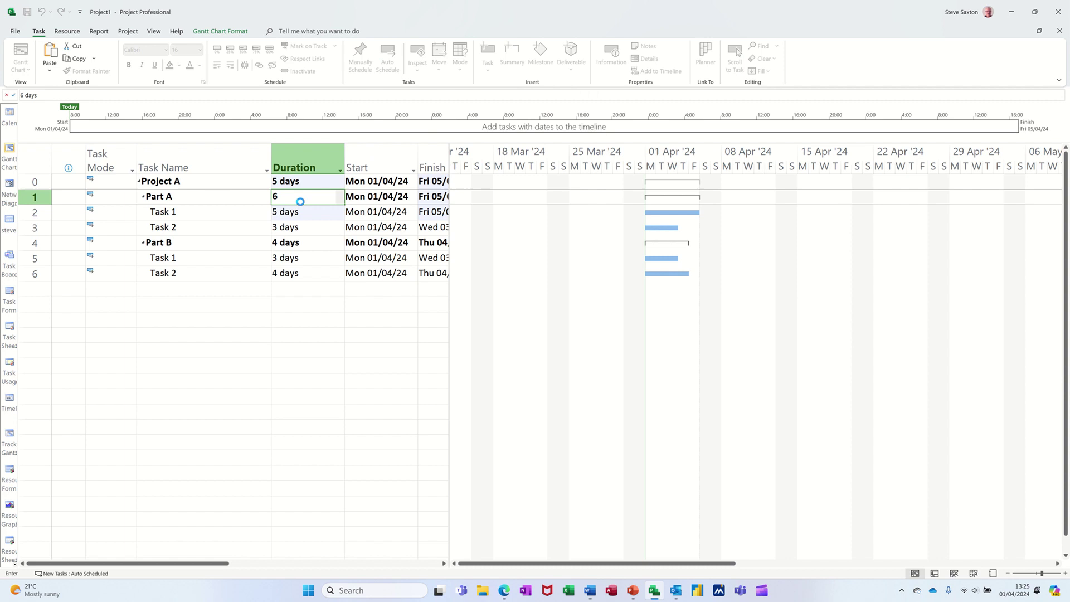
{"action": "key", "text": "Return"}
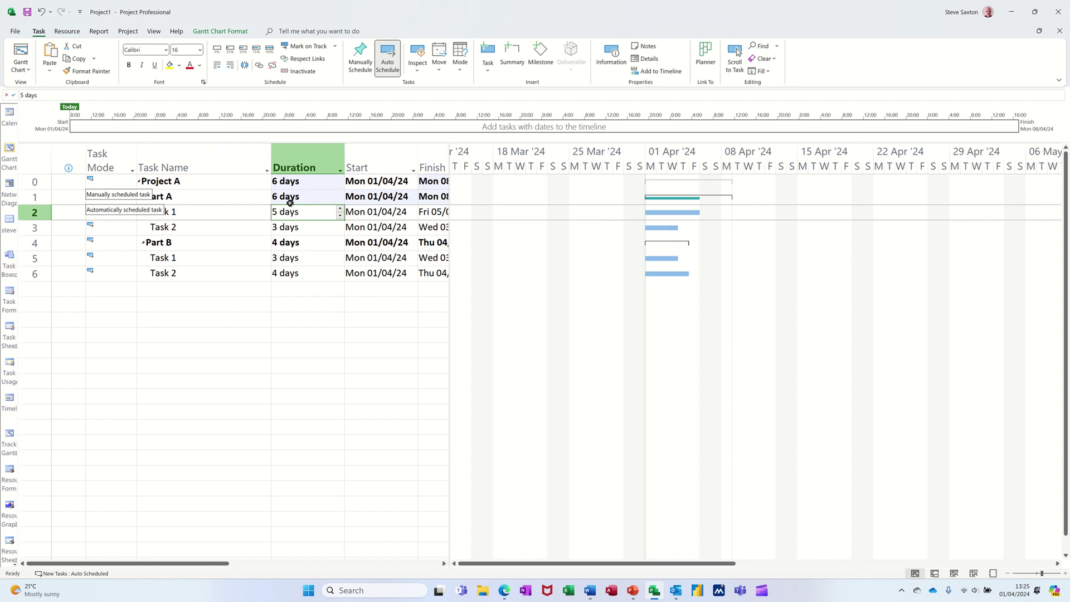
Step: Widen the table to show full Finish dates and set Part B's duration to 7 days
{"action": "left_click_drag", "start_coordinate": [444, 243], "coordinate": [580, 265]}
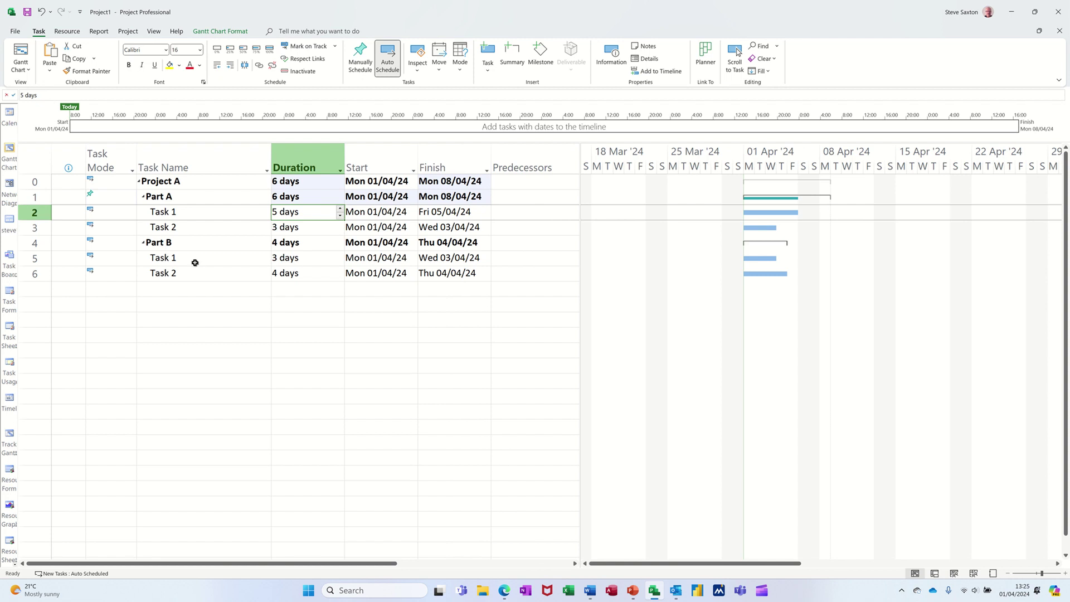
{"action": "left_click", "coordinate": [296, 247]}
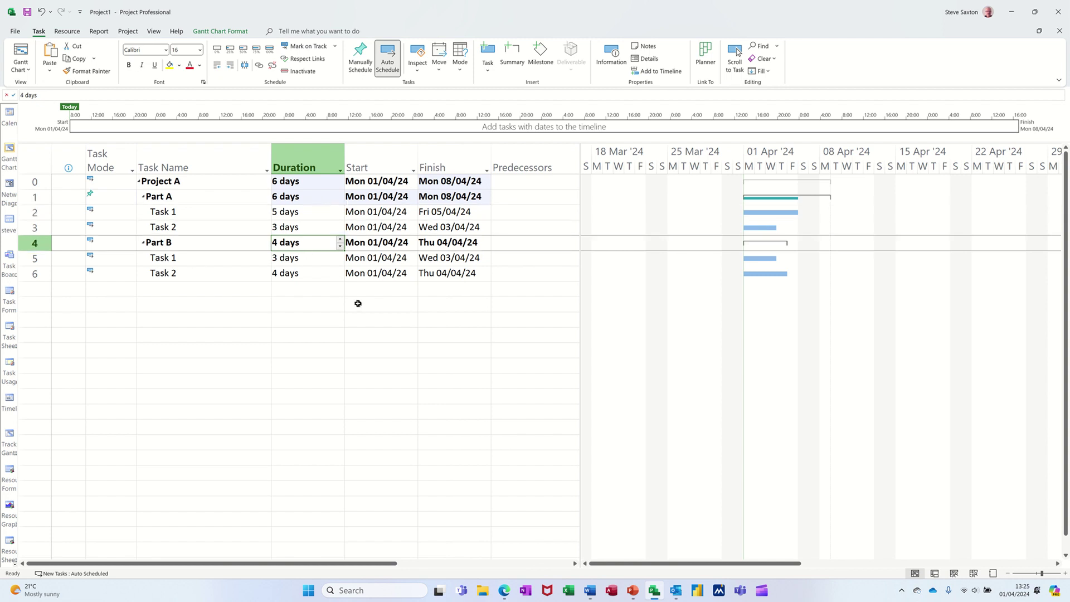
{"action": "type", "text": "6"}
{"action": "key", "text": "Return"}
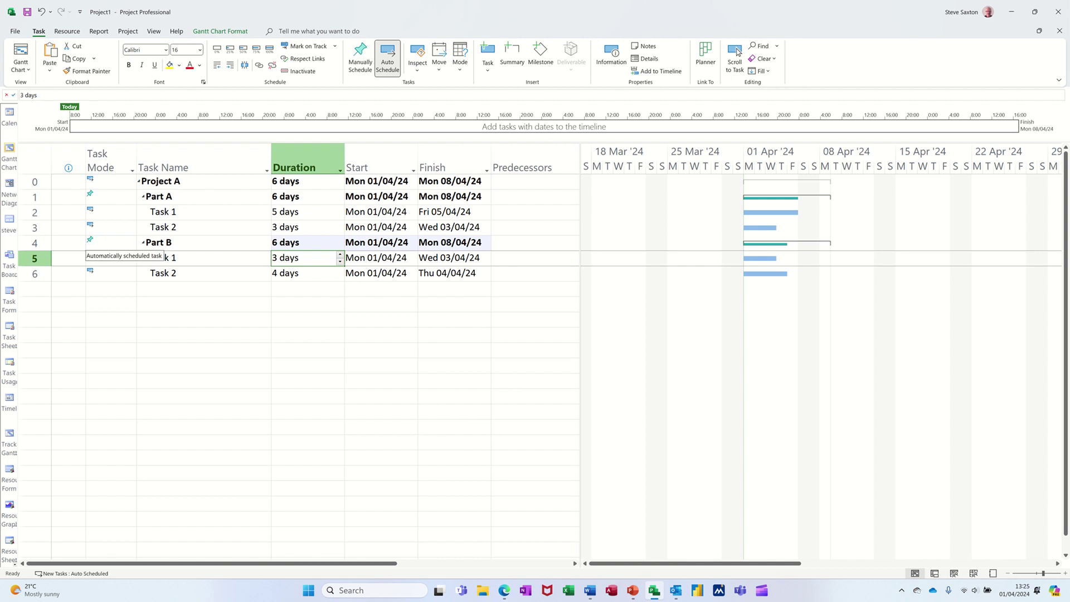
{"action": "left_click", "coordinate": [298, 242]}
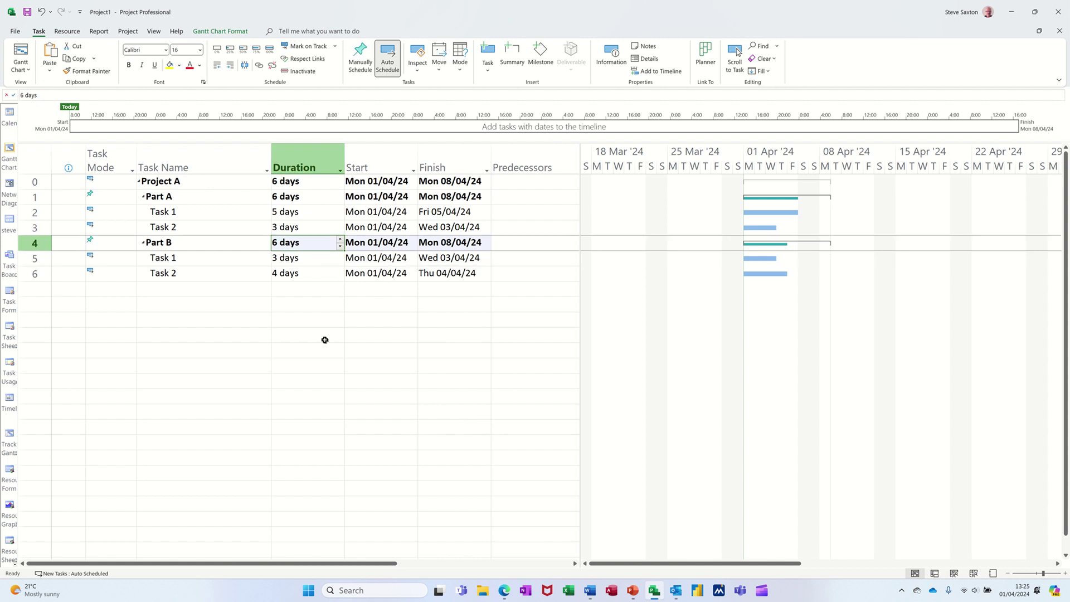
{"action": "type", "text": "7"}
{"action": "key", "text": "Return"}
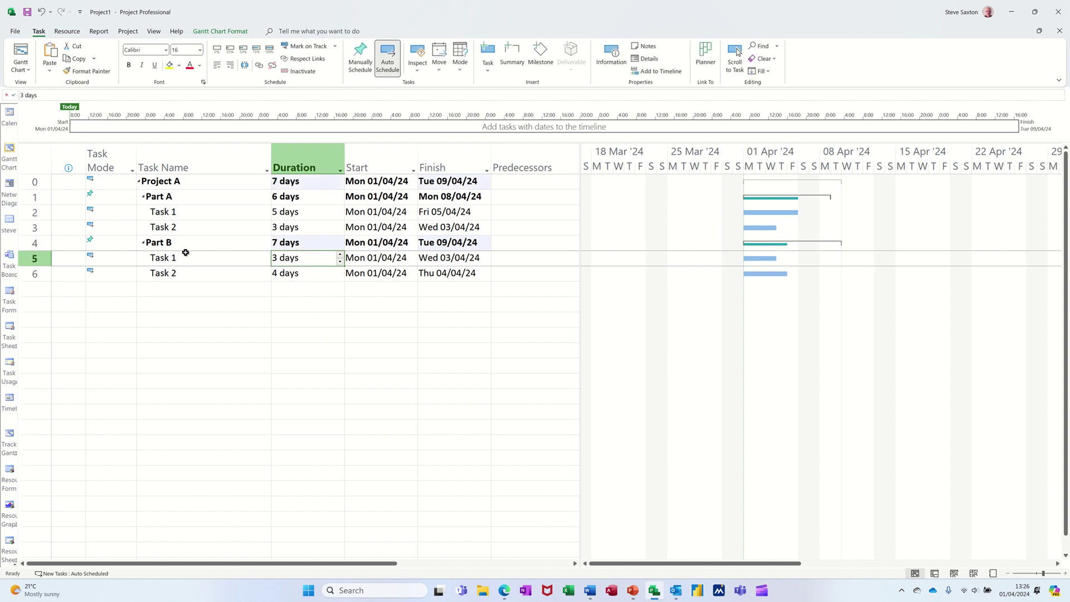
Step: Set both Task 2 rows, under Part B and Part A, to 8 days
{"action": "left_click", "coordinate": [296, 274]}
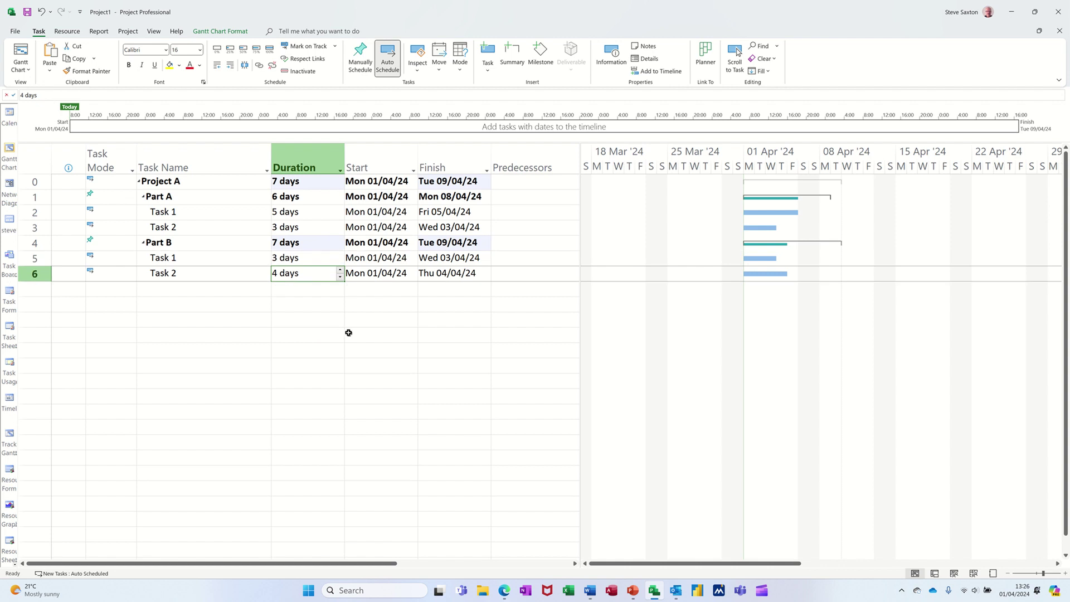
{"action": "type", "text": "8"}
{"action": "key", "text": "Return"}
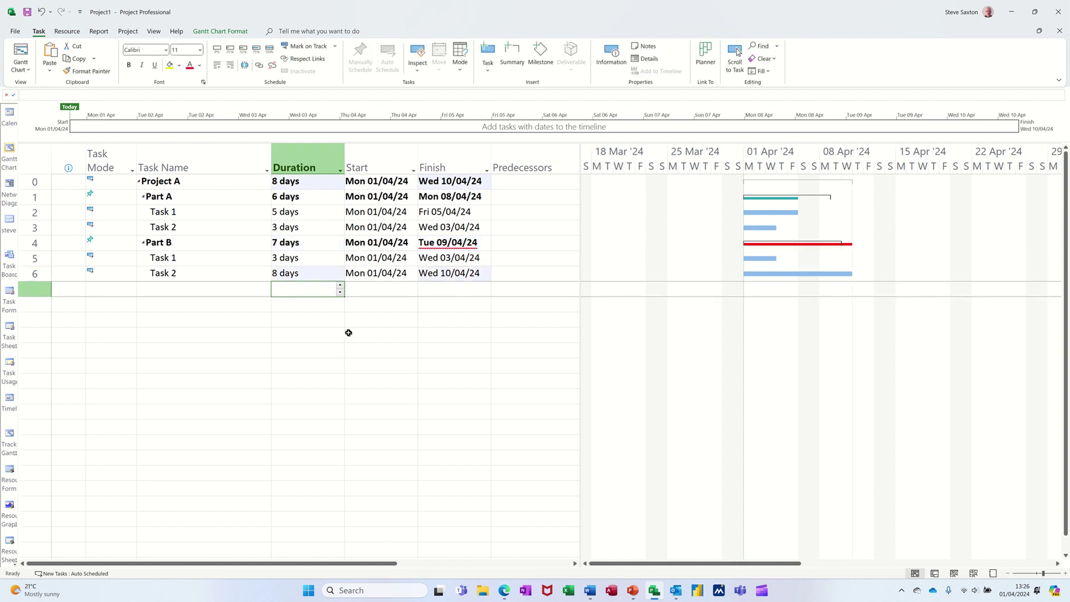
{"action": "left_click", "coordinate": [292, 275]}
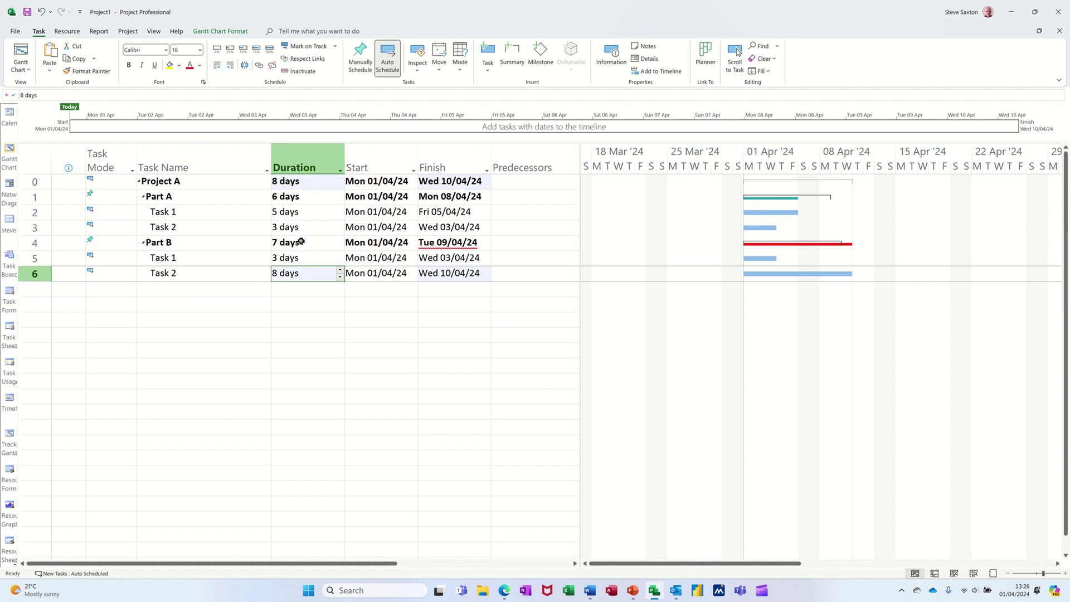
{"action": "left_click", "coordinate": [298, 225]}
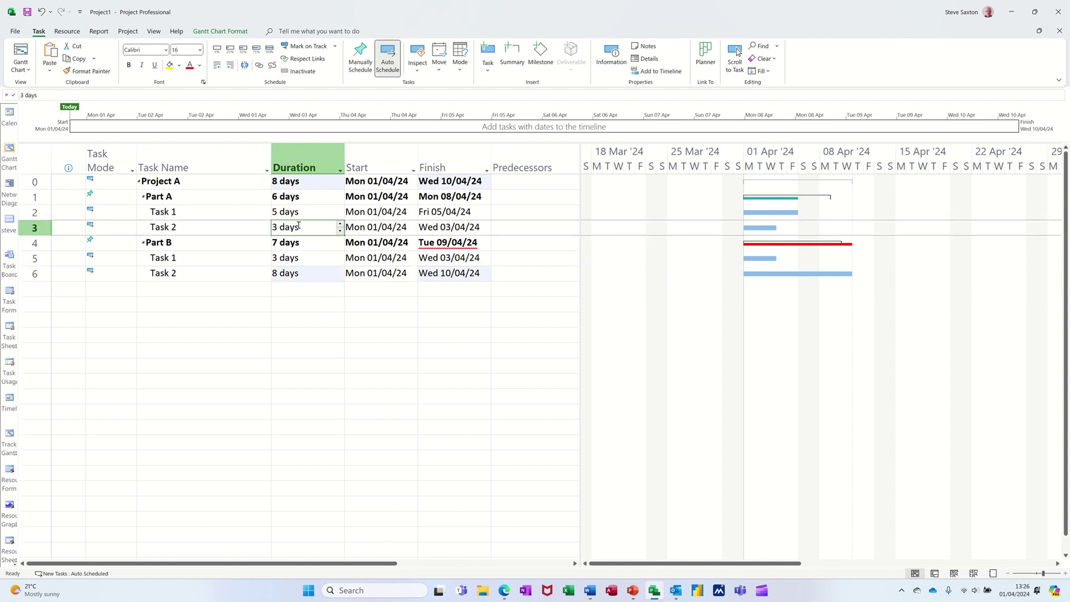
{"action": "type", "text": "8"}
{"action": "key", "text": "Return"}
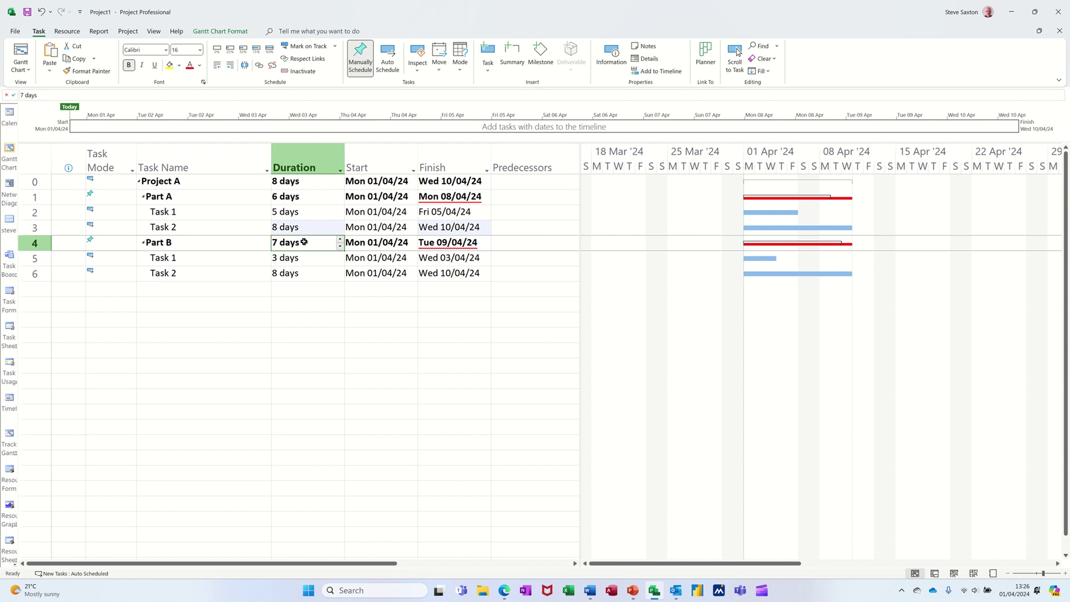
Step: Switch Part B and Part A to Auto Scheduled task mode, then select Part B's task durations
{"action": "left_click", "coordinate": [115, 242]}
{"action": "left_click", "coordinate": [132, 246]}
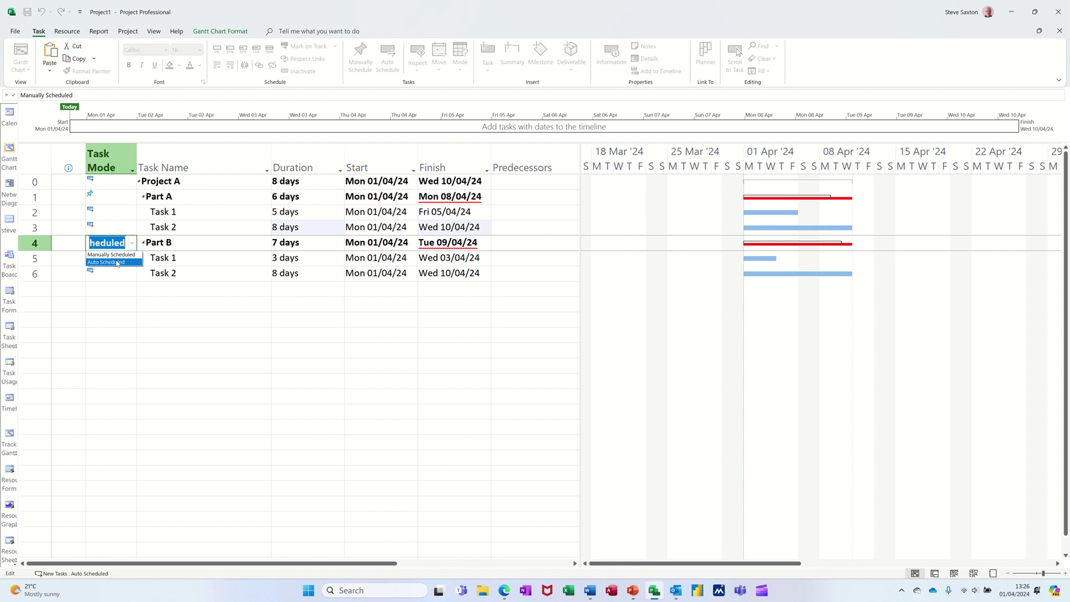
{"action": "left_click", "coordinate": [121, 261]}
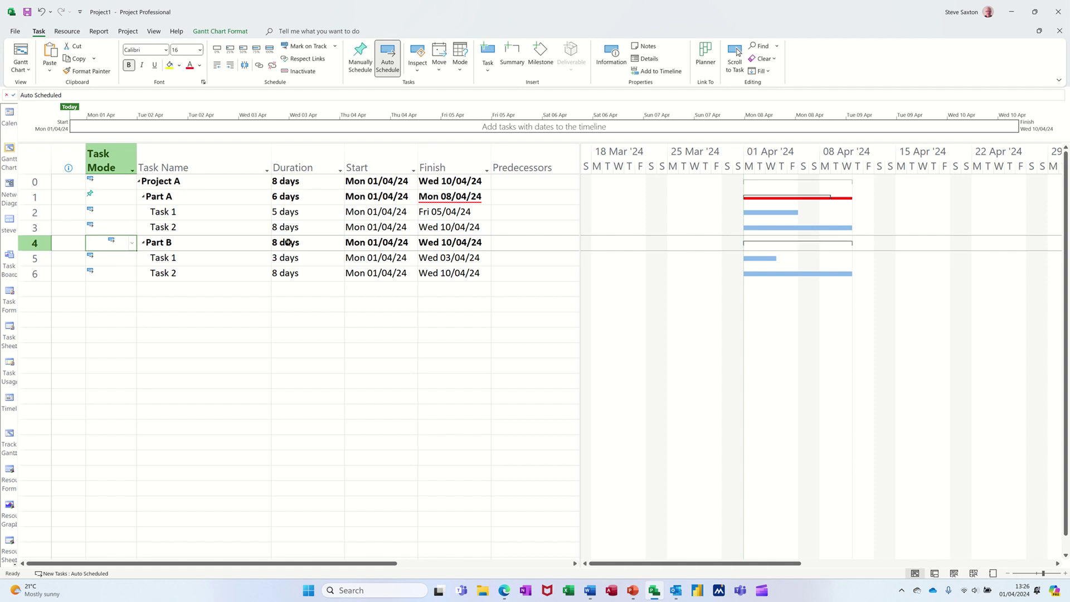
{"action": "left_click", "coordinate": [117, 193]}
{"action": "left_click", "coordinate": [132, 197]}
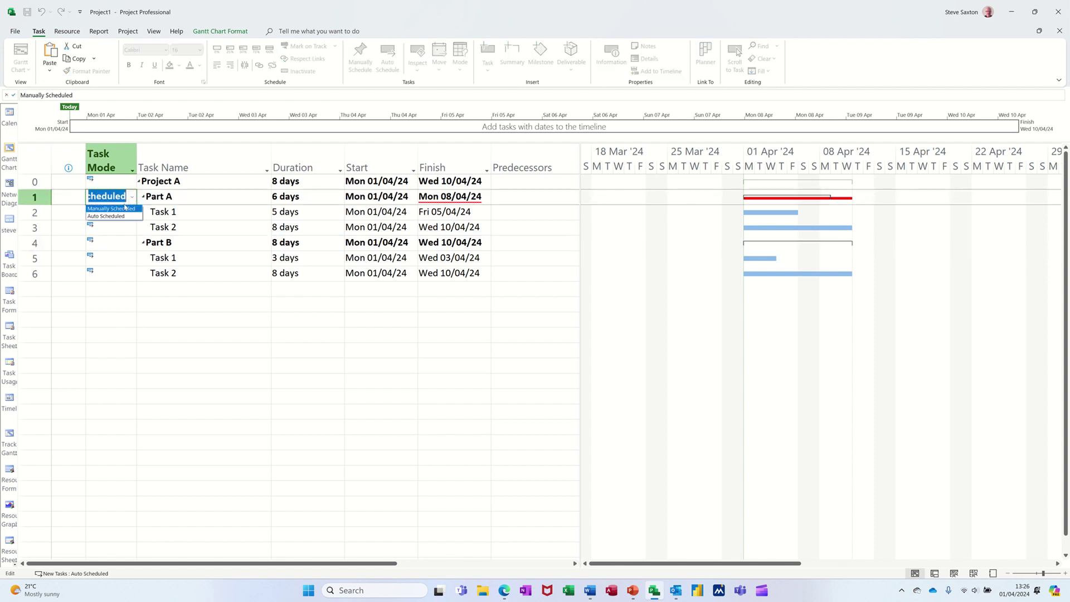
{"action": "left_click", "coordinate": [122, 216]}
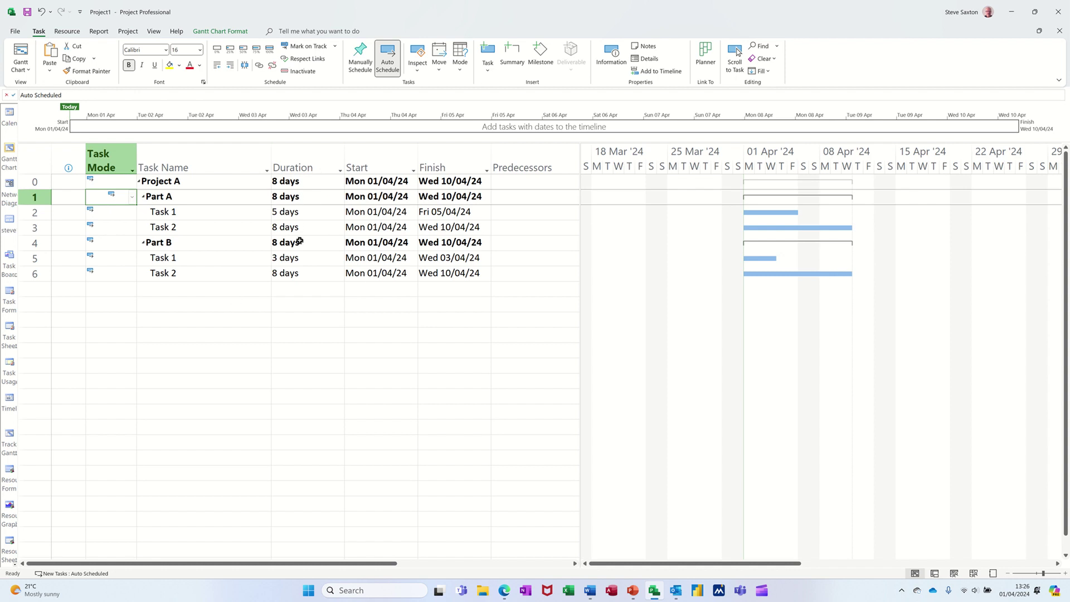
{"action": "left_click_drag", "start_coordinate": [300, 214], "coordinate": [301, 279]}
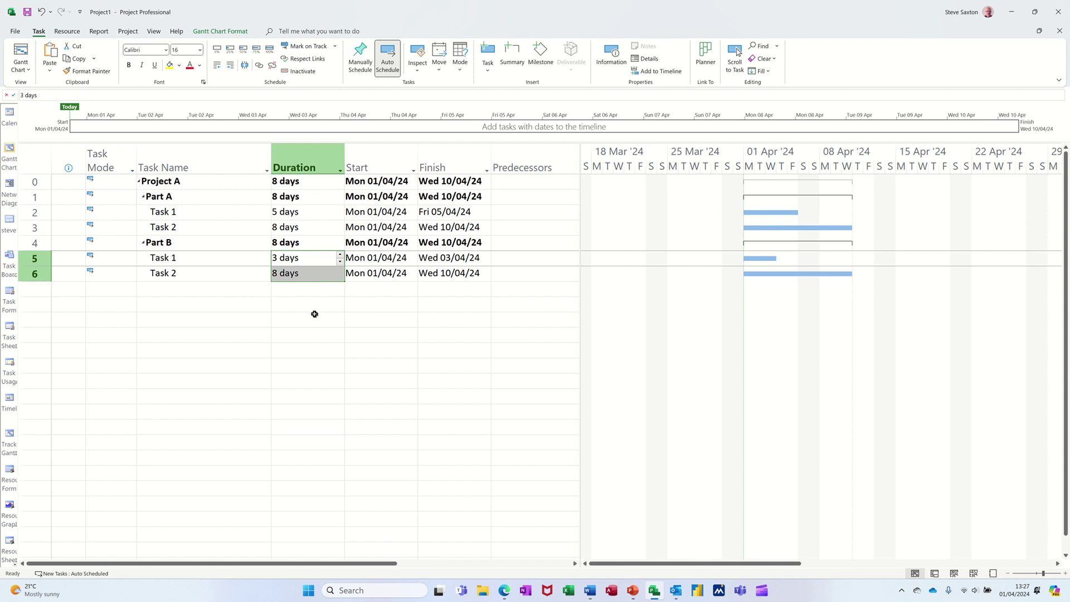
{"action": "left_click", "coordinate": [298, 182]}
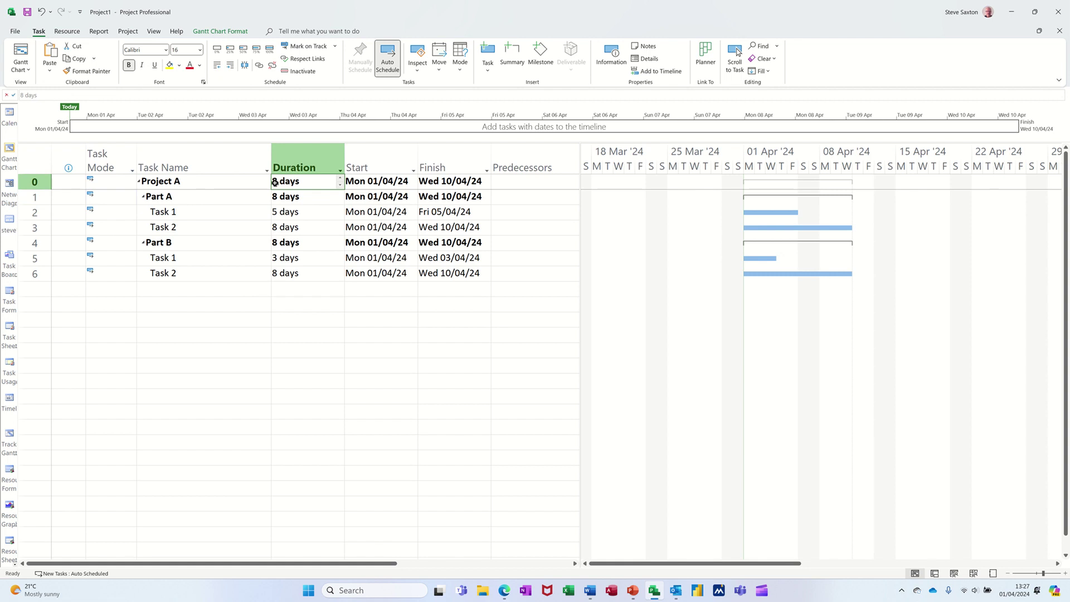
{"action": "left_click", "coordinate": [170, 197]}
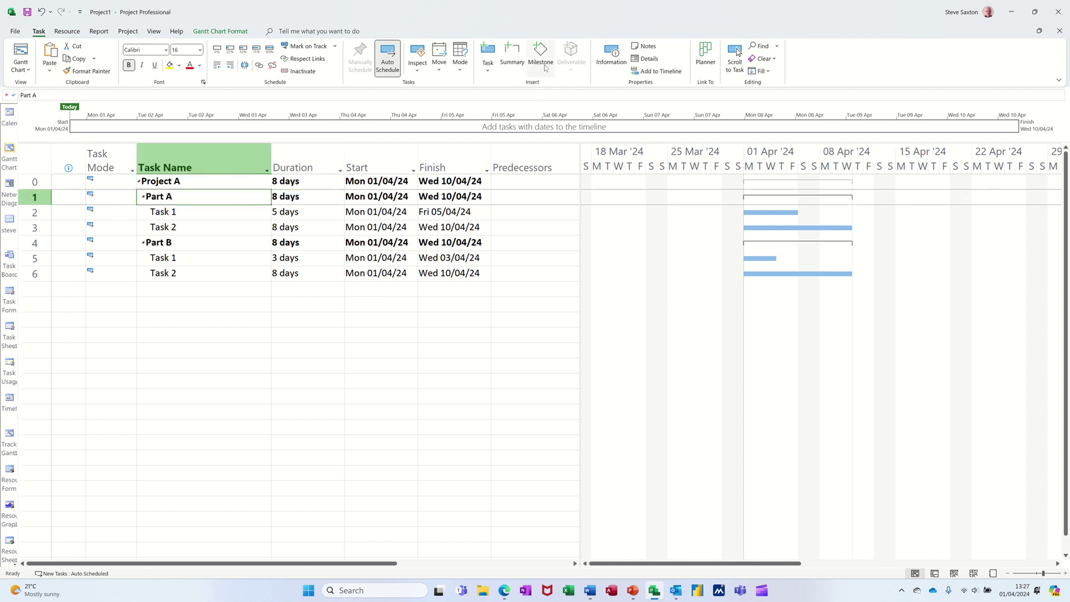